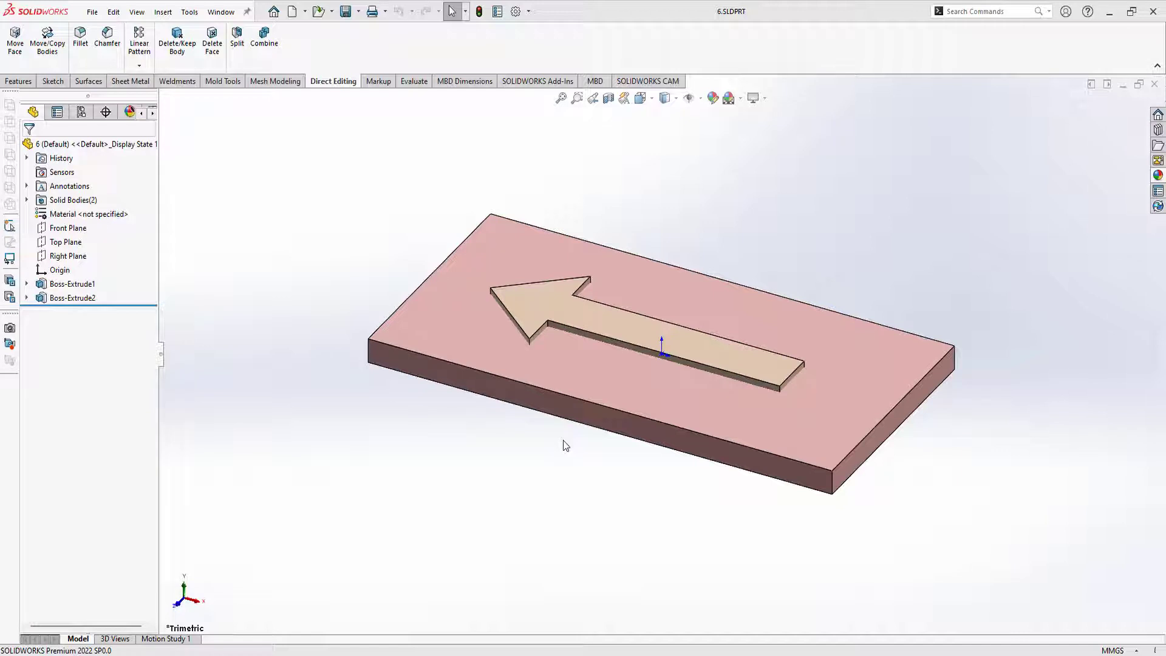
# Orbit and zoom around the plate and arrow to inspect the part
pyautogui.moveTo(565, 445); pyautogui.dragTo(686, 428, button='middle')
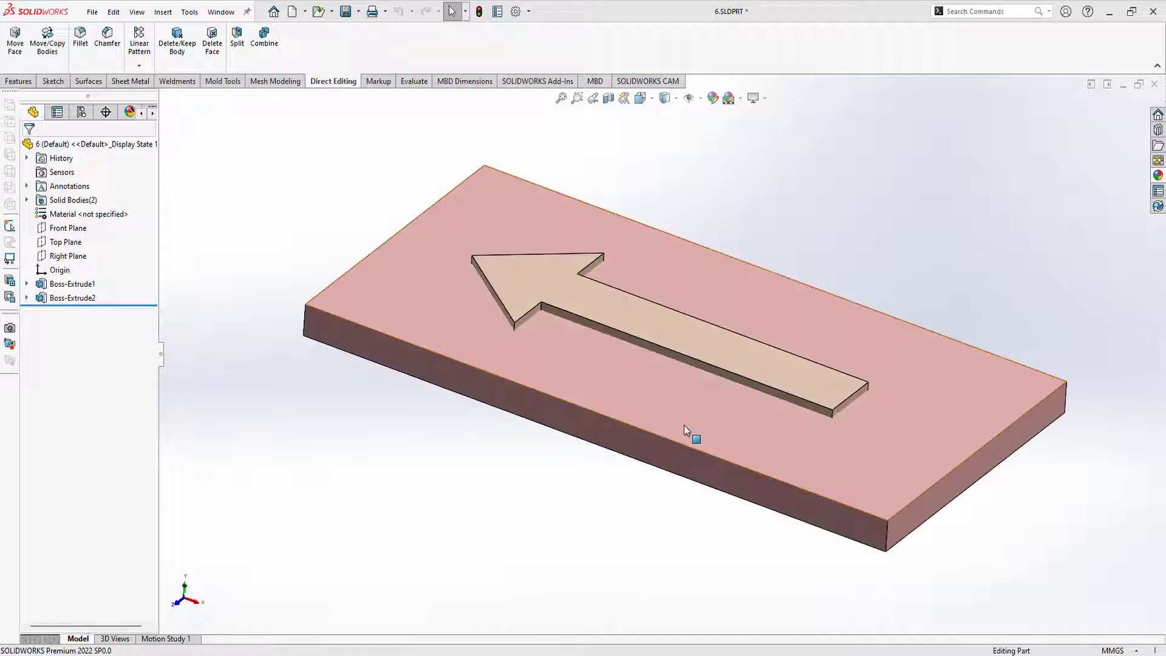
pyautogui.press('f')
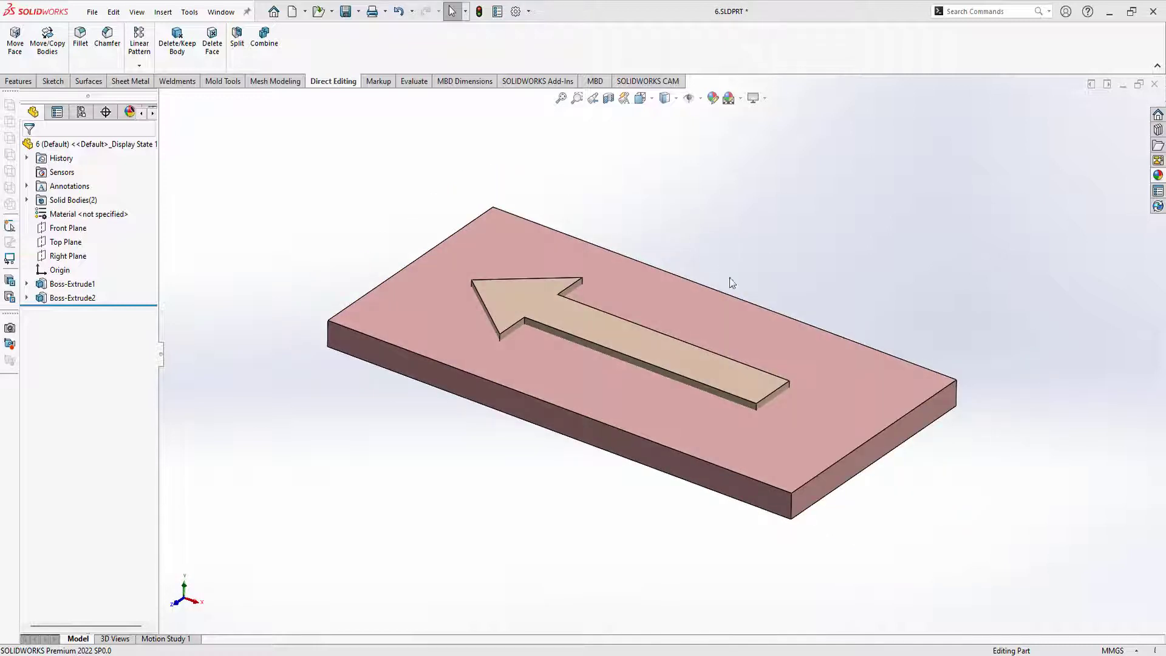
pyautogui.scroll(-2, 656, 326)
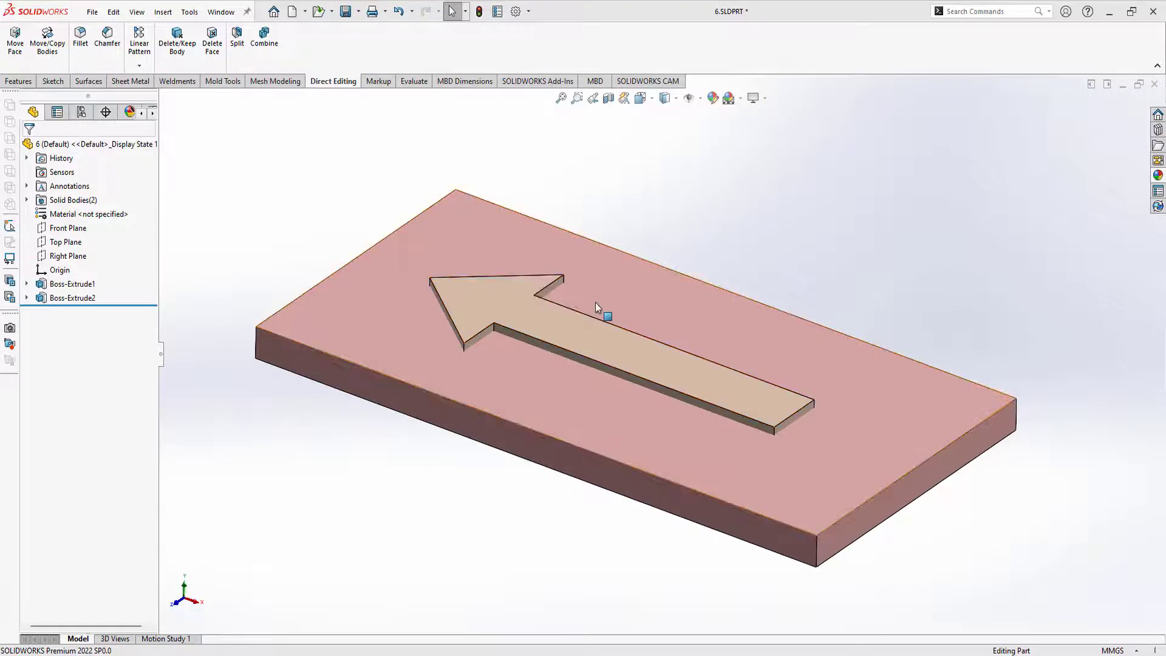
pyautogui.moveTo(594, 302); pyautogui.dragTo(611, 263, button='middle')
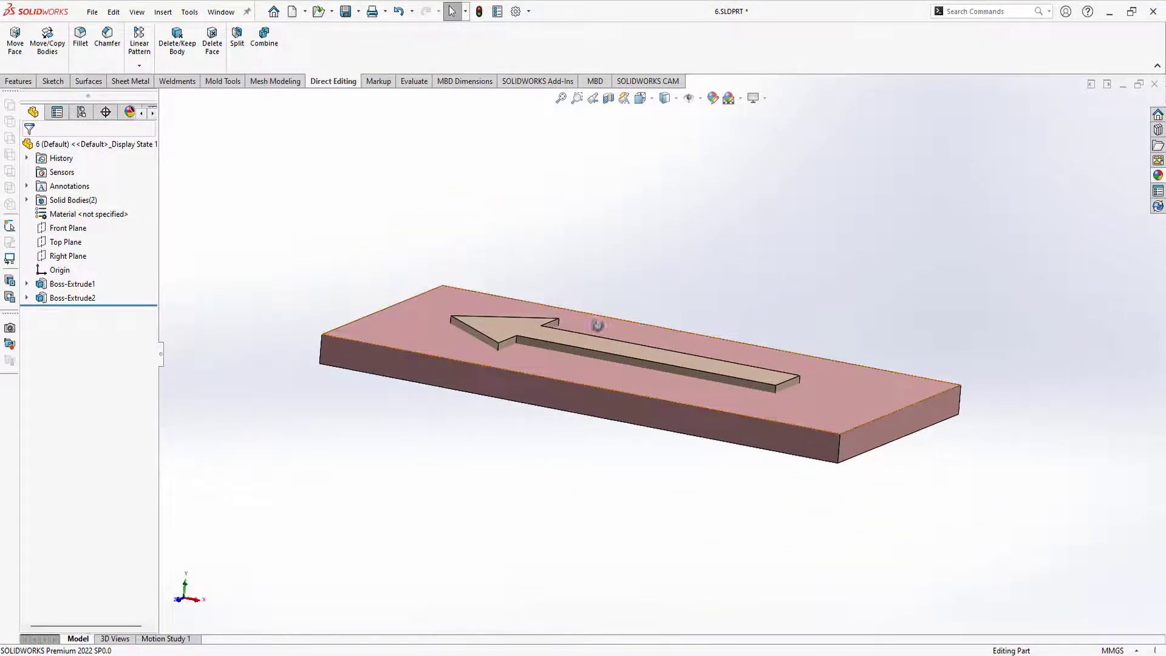
pyautogui.moveTo(598, 325)
pyautogui.mouseDown(button='middle')
pyautogui.moveTo(624, 354)
pyautogui.moveTo(614, 357)
pyautogui.moveTo(675, 373)
pyautogui.mouseUp(button='middle')
pyautogui.scroll(-2, 669, 341)
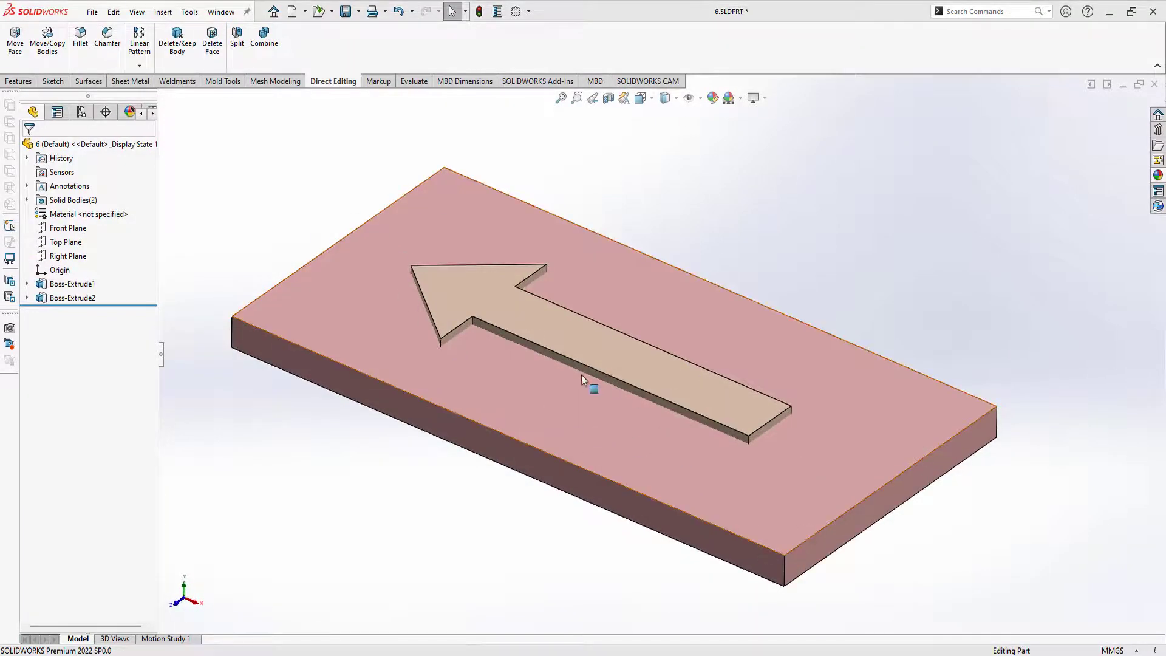
pyautogui.moveTo(581, 374); pyautogui.dragTo(578, 395, button='middle')
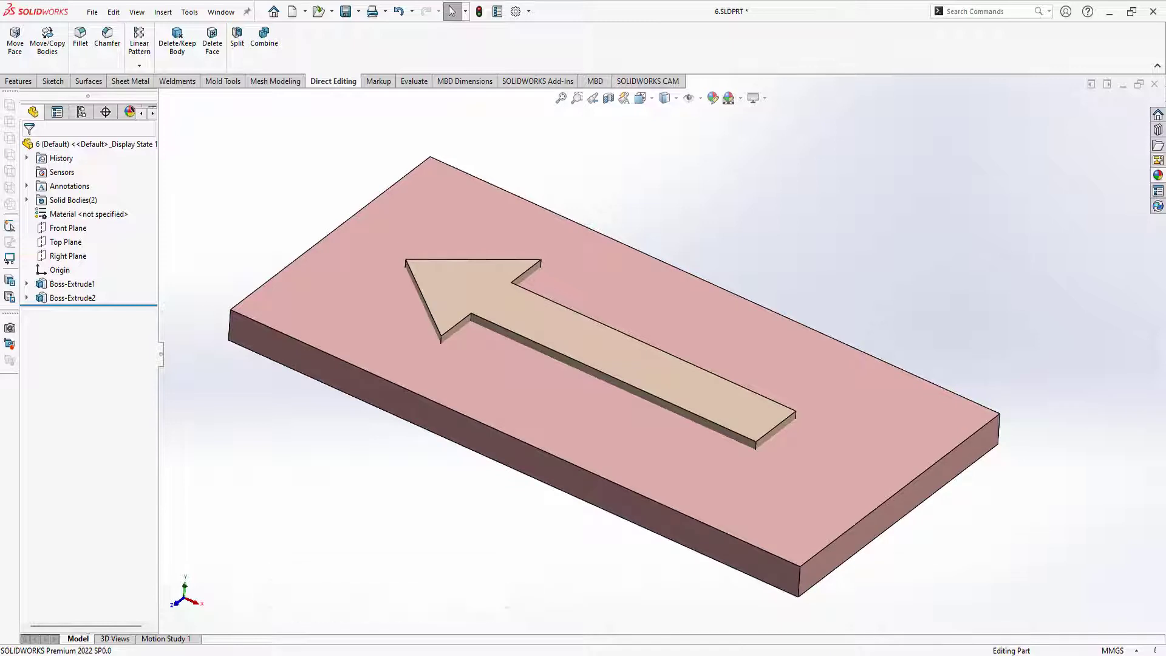
# Start the Indent feature from the Insert > Features menu
pyautogui.click(162, 12)
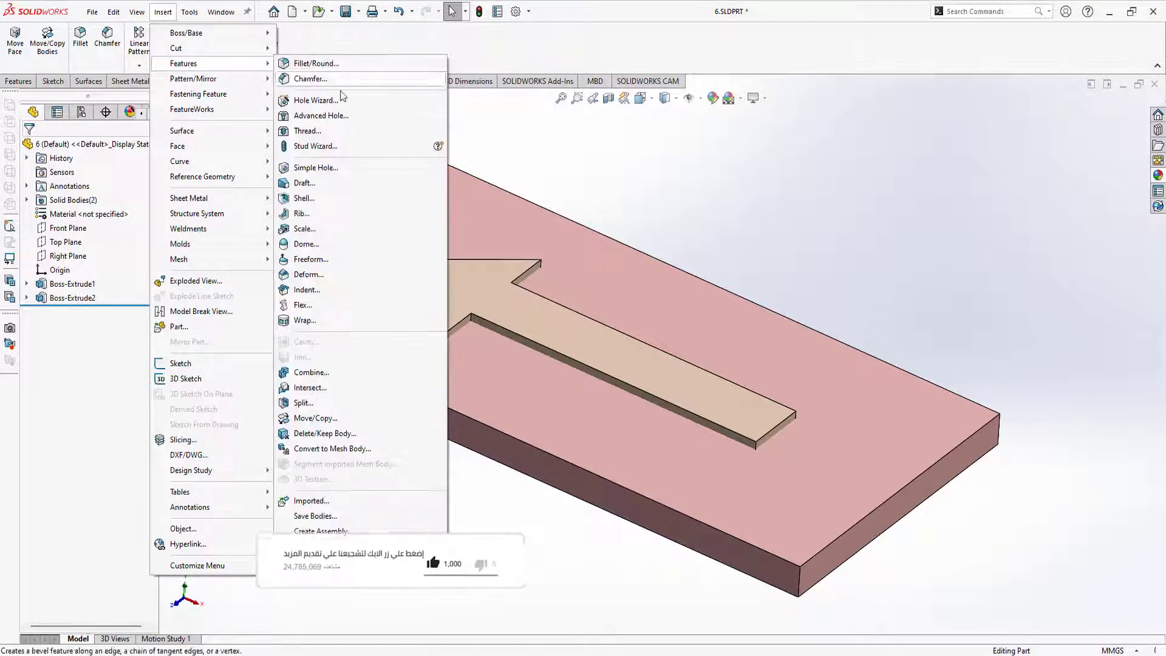
pyautogui.moveTo(184, 64)
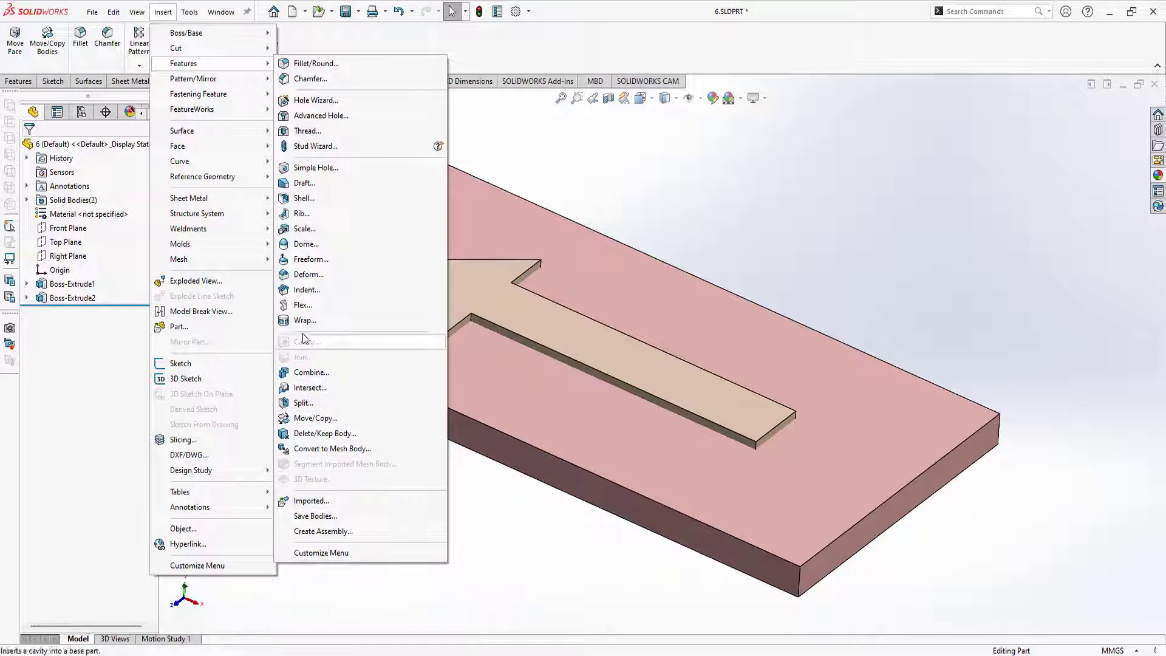
pyautogui.click(307, 289)
pyautogui.scroll(-2, 607, 222)
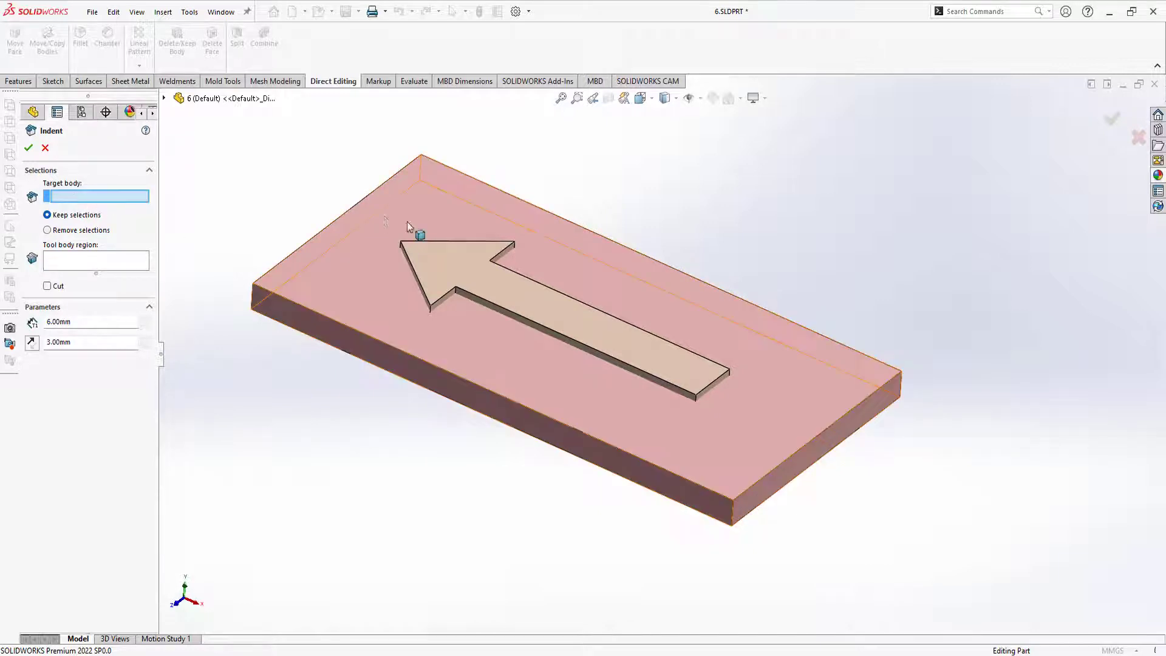
# Select the plate Boss-Extrude1 as target body and the arrow as tool body region
pyautogui.click(336, 248)
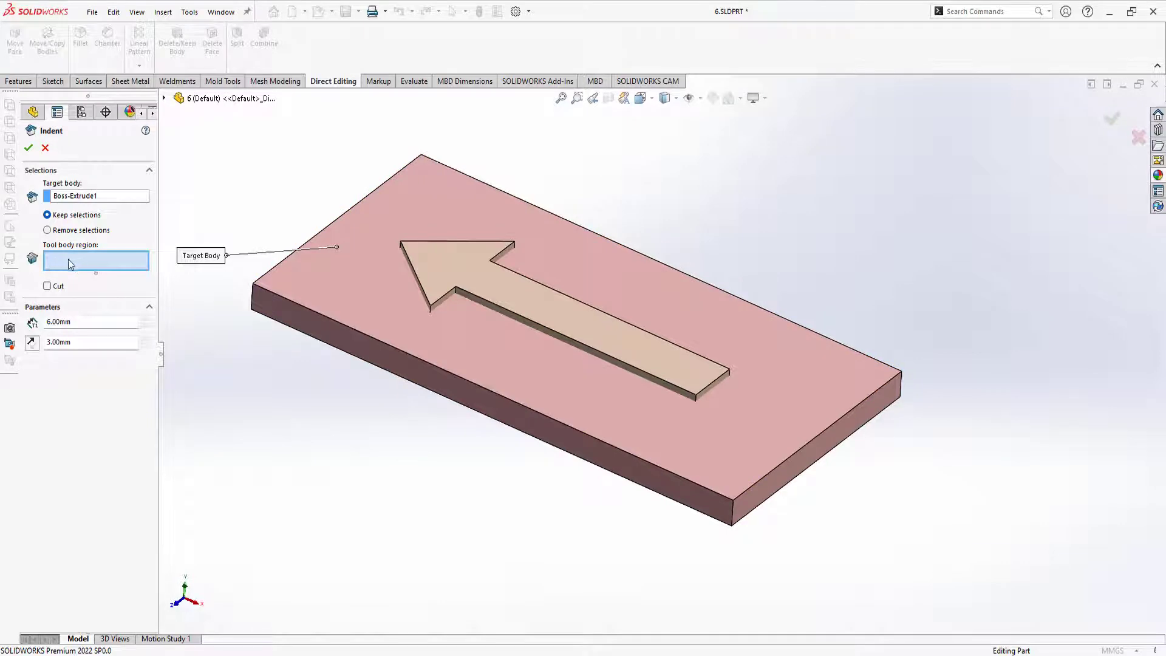
pyautogui.click(455, 267)
pyautogui.scroll(2, 443, 273)
pyautogui.moveTo(429, 278); pyautogui.dragTo(491, 275, button='middle')
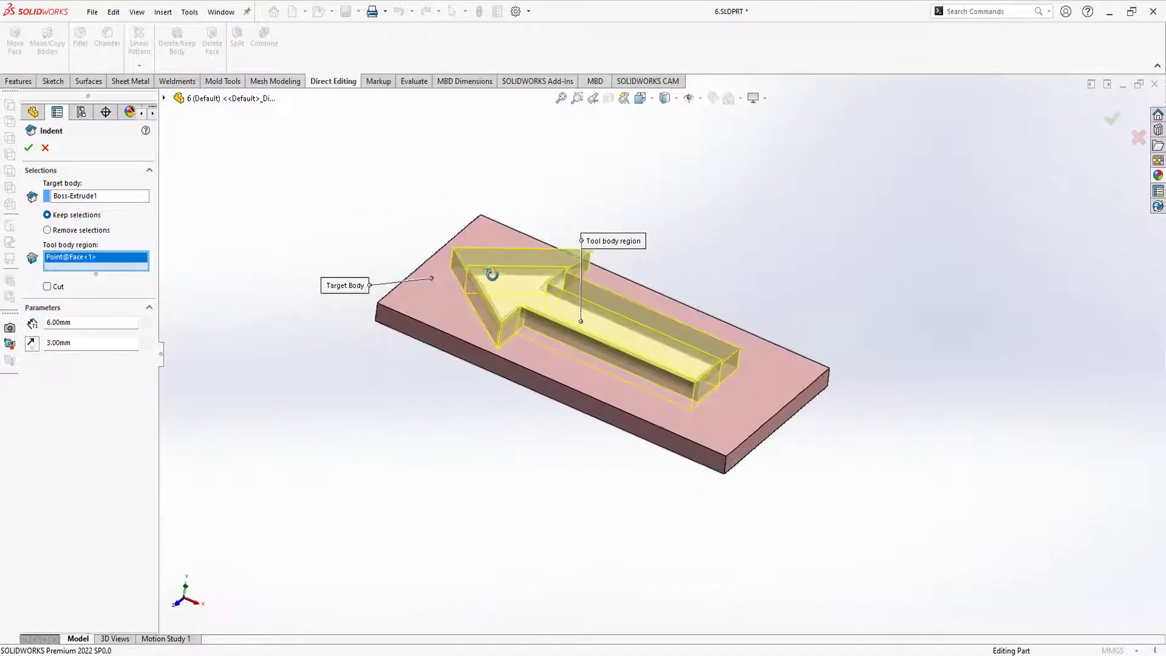
pyautogui.press('f')
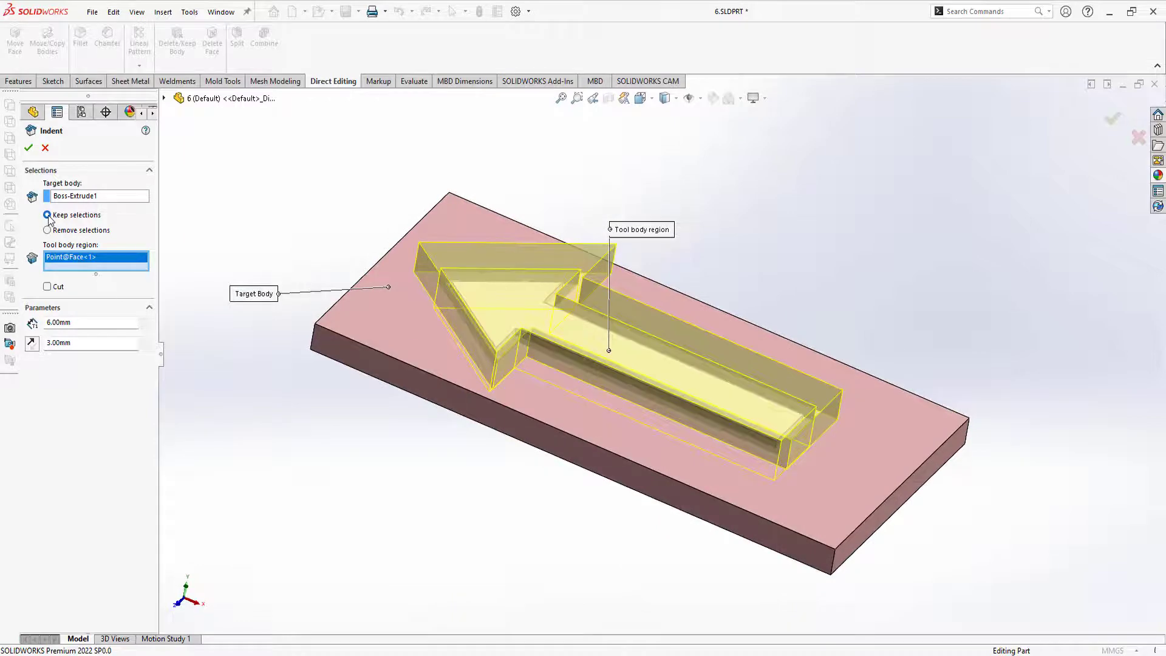
pyautogui.moveTo(333, 252)
pyautogui.mouseDown(button='middle')
pyautogui.moveTo(346, 224)
pyautogui.moveTo(471, 309)
pyautogui.mouseUp(button='middle')
pyautogui.scroll(-2, 568, 337)
pyautogui.moveTo(568, 337); pyautogui.dragTo(560, 328, button='middle')
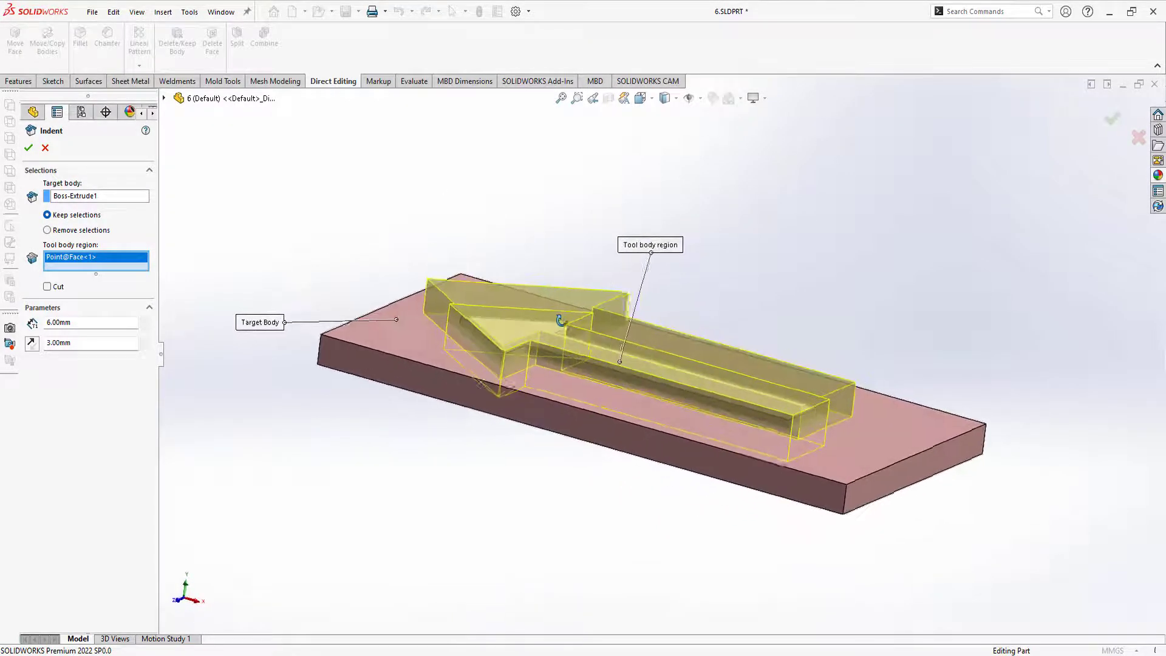
# Set the indent thickness to 3.00mm and the clearance to 2.00mm
pyautogui.doubleClick(67, 323)
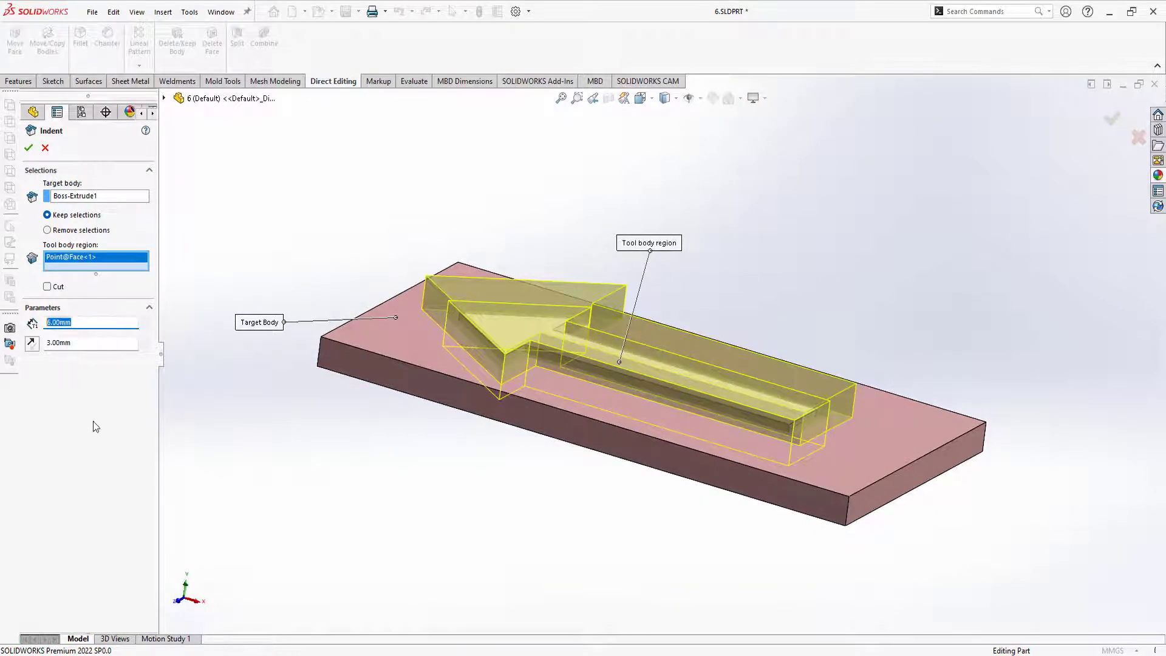
pyautogui.scroll(-2, 527, 396)
pyautogui.moveTo(527, 396); pyautogui.dragTo(425, 389, button='middle')
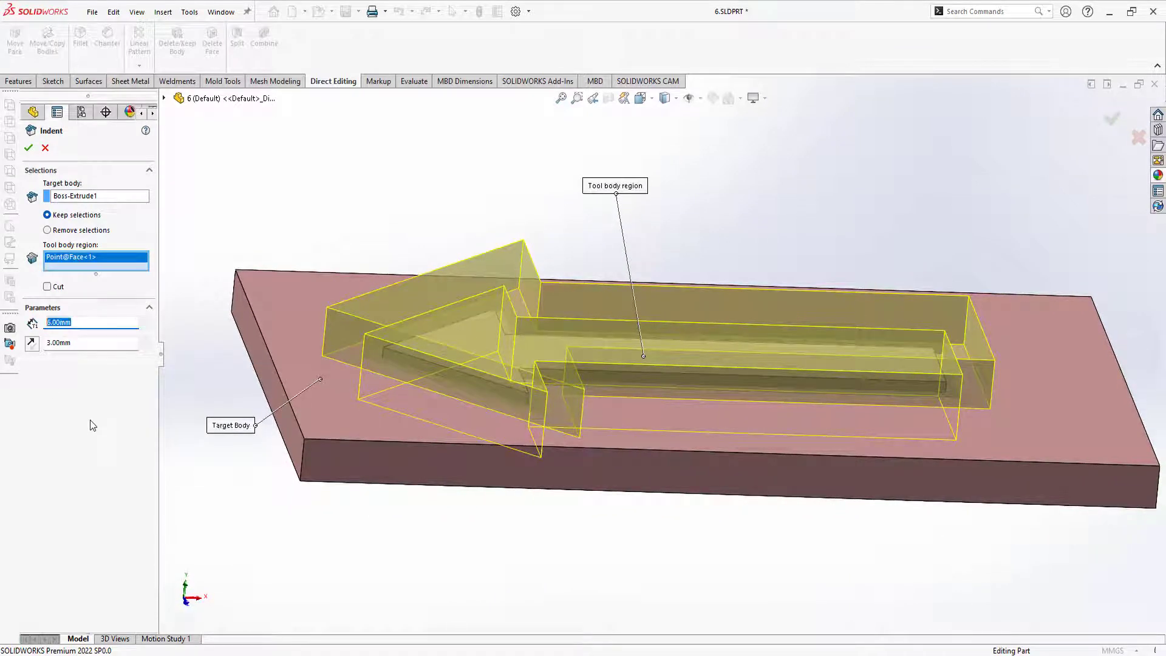
pyautogui.write('5')
pyautogui.press('Return')
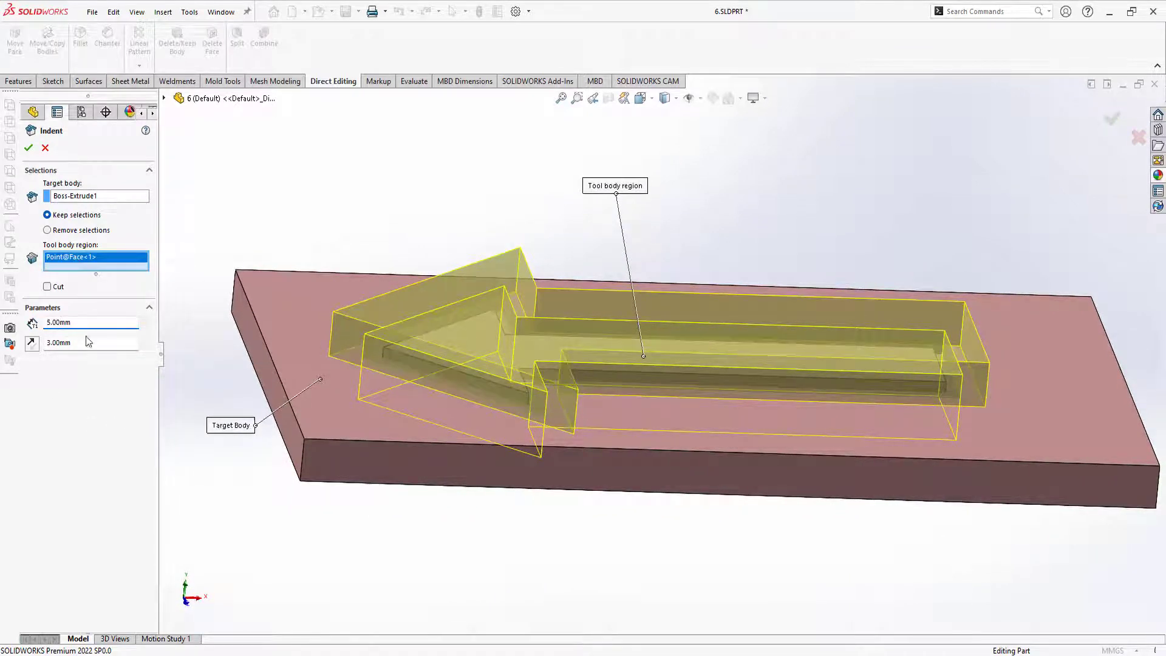
pyautogui.press('Return')
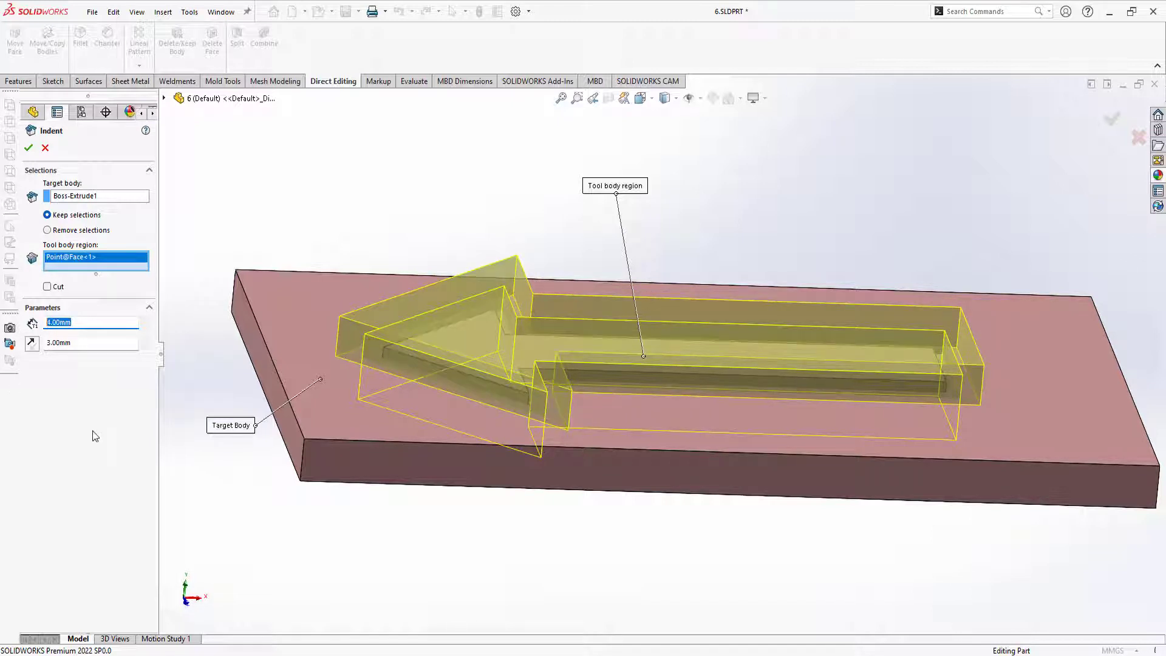
pyautogui.write('3')
pyautogui.press('Return')
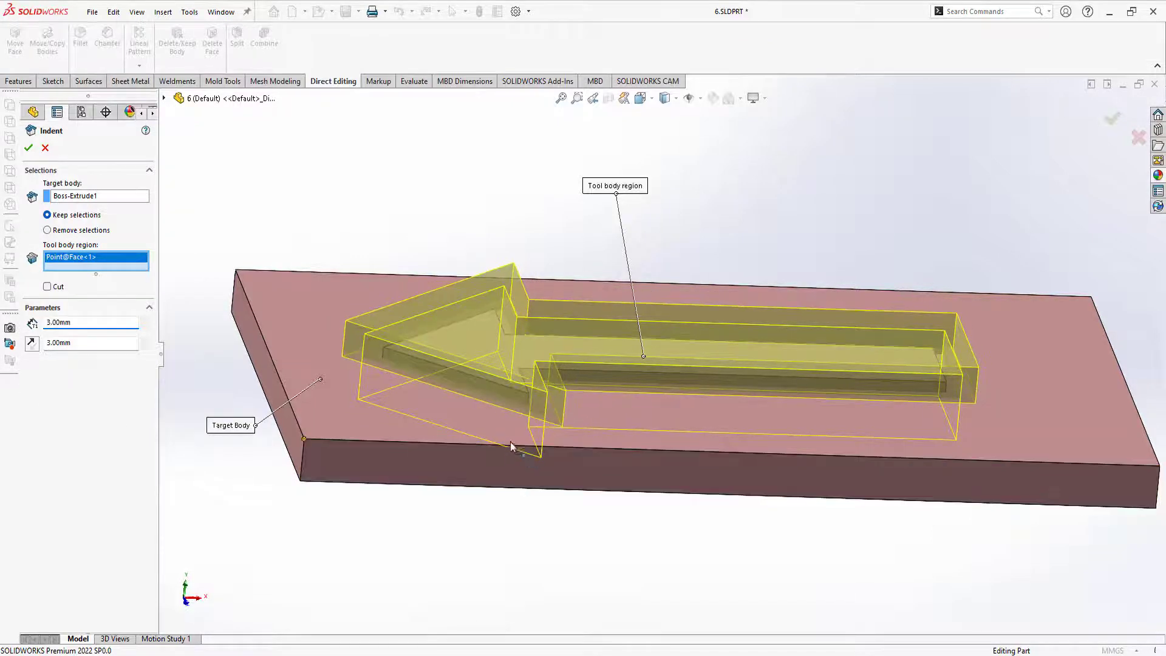
pyautogui.moveTo(510, 442)
pyautogui.mouseDown(button='middle')
pyautogui.moveTo(509, 386)
pyautogui.moveTo(492, 385)
pyautogui.mouseUp(button='middle')
pyautogui.press('Tab')
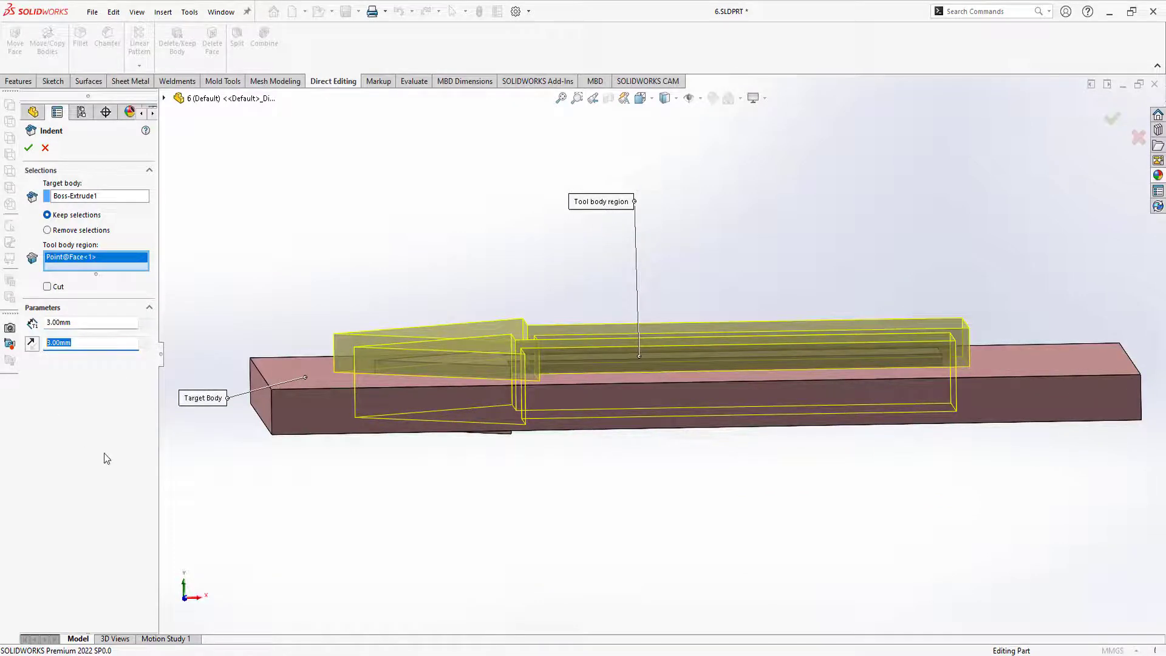
pyautogui.write('1')
pyautogui.press('Return')
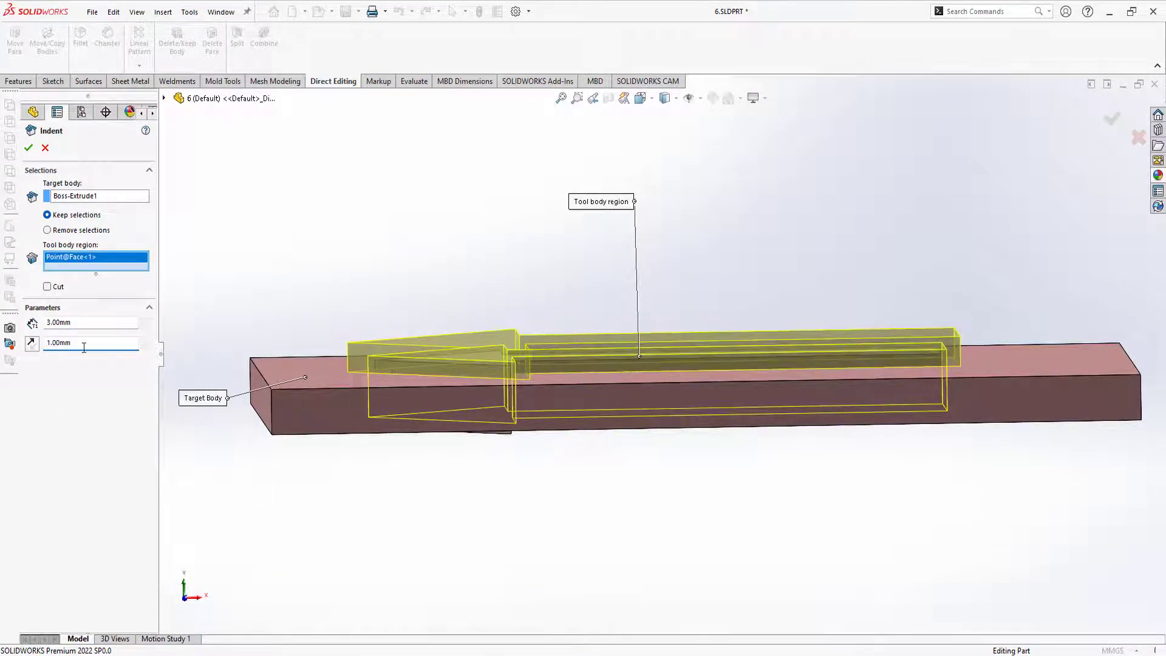
pyautogui.write('2')
pyautogui.press('Return')
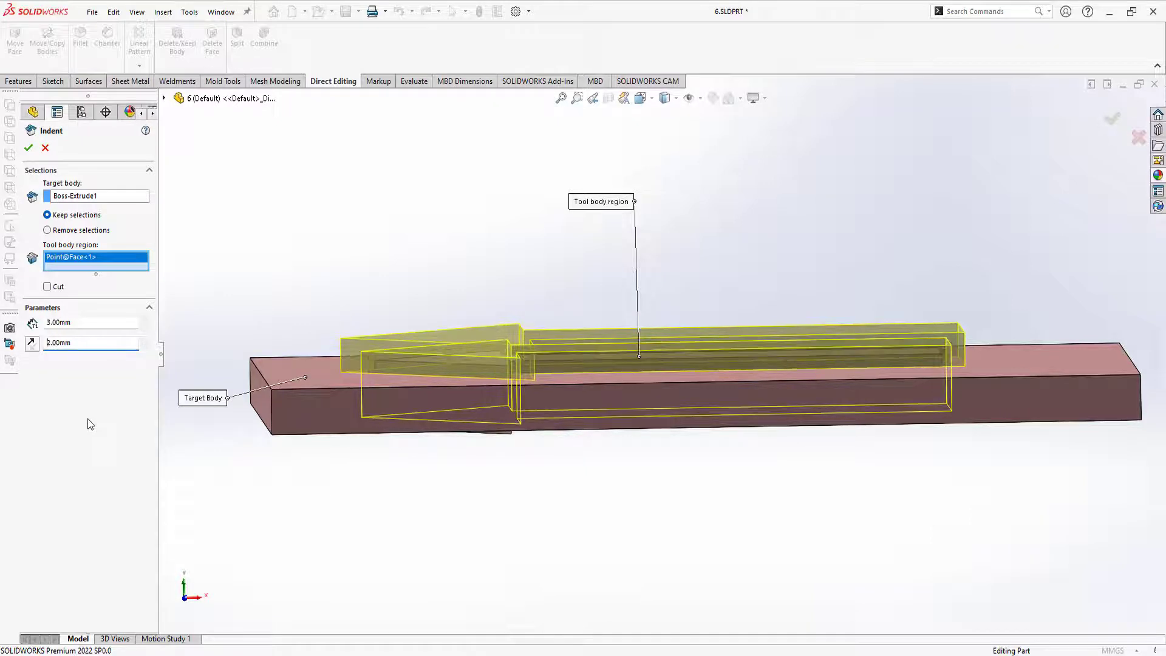
pyautogui.moveTo(364, 434); pyautogui.dragTo(484, 458, button='middle')
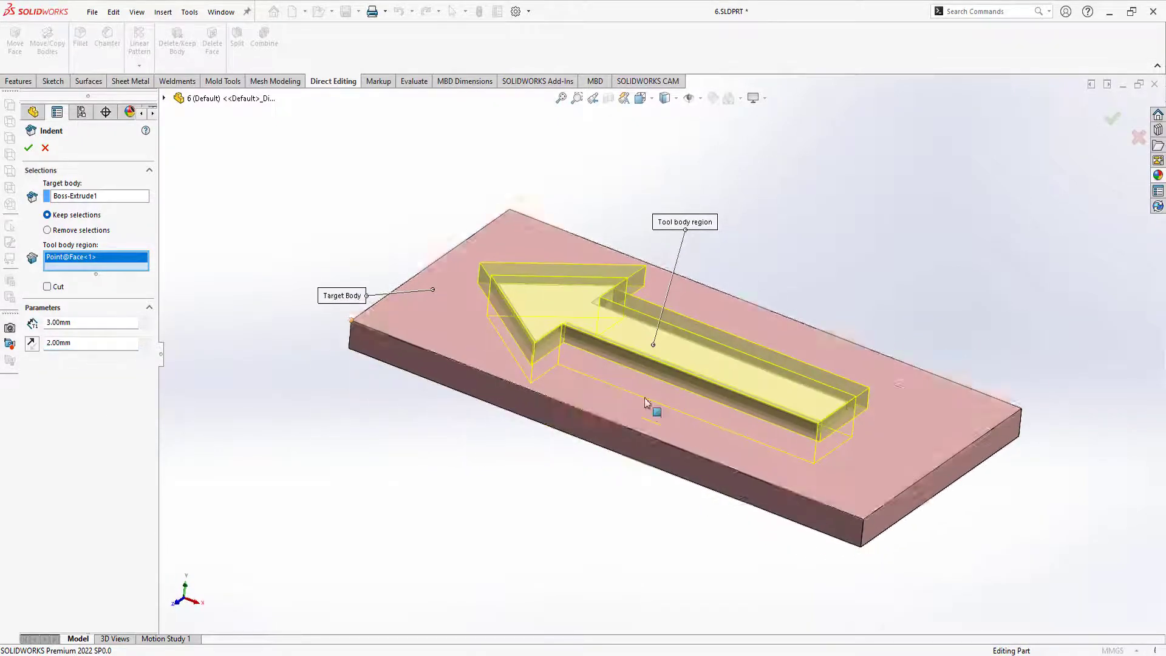
# Accept the indent as Indent2 and orbit to inspect it from top and underside
pyautogui.click(28, 147)
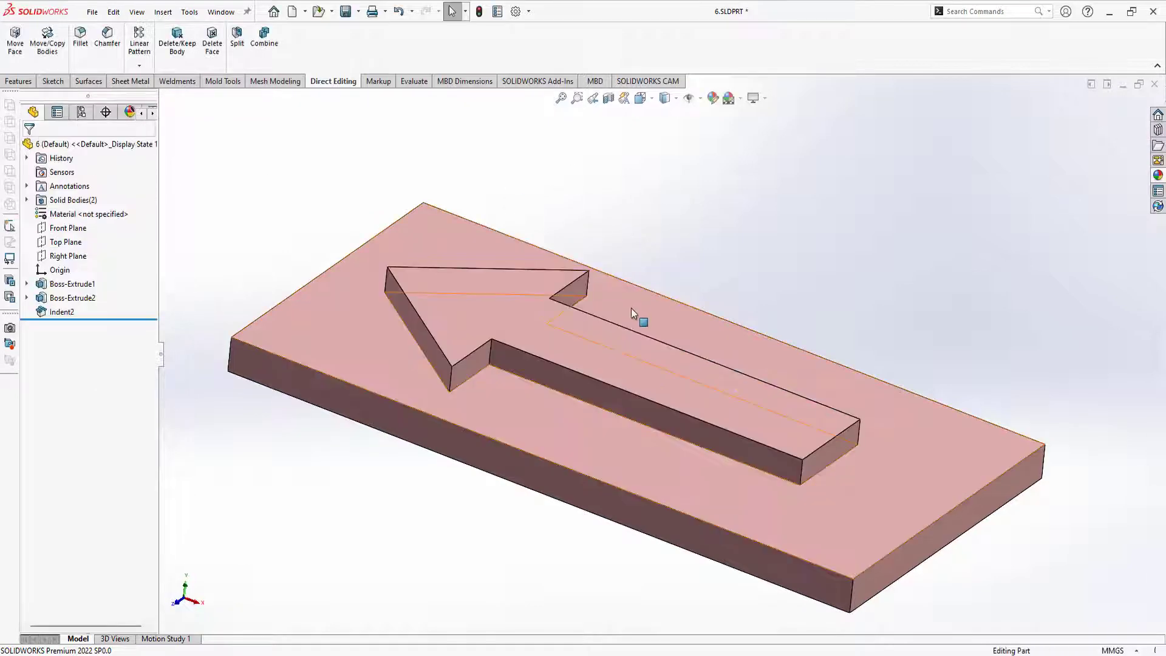
pyautogui.press('f')
pyautogui.moveTo(619, 355); pyautogui.dragTo(746, 416, button='middle')
pyautogui.scroll(-5, 612, 372)
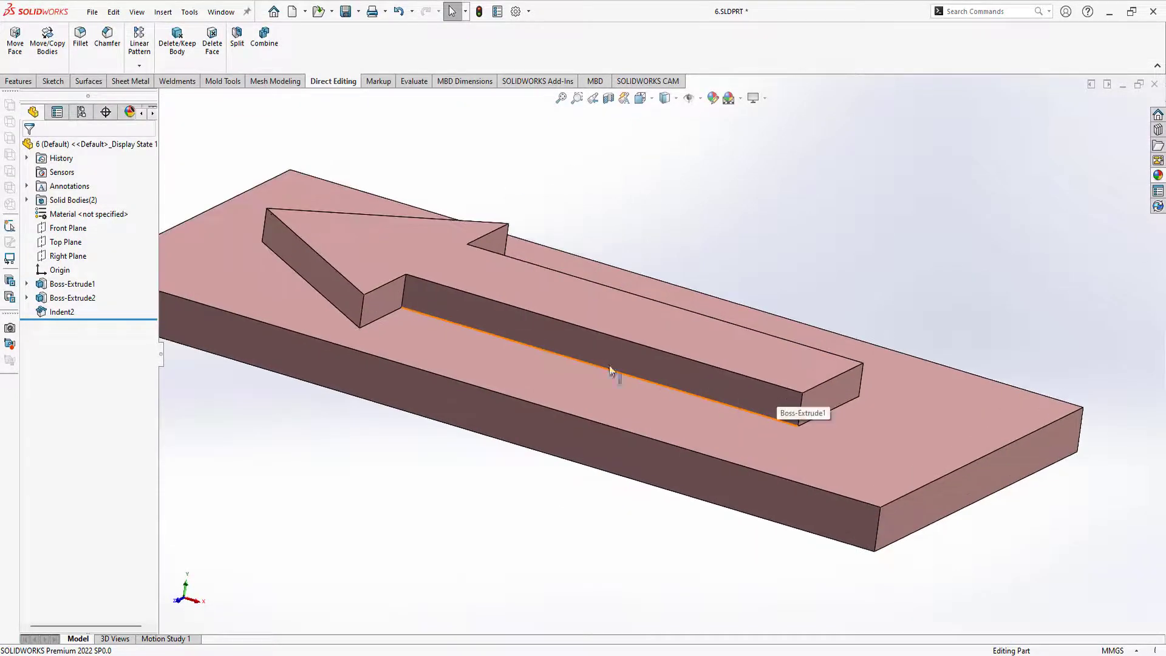
pyautogui.moveTo(547, 340)
pyautogui.mouseDown(button='middle')
pyautogui.moveTo(479, 334)
pyautogui.moveTo(517, 351)
pyautogui.mouseUp(button='middle')
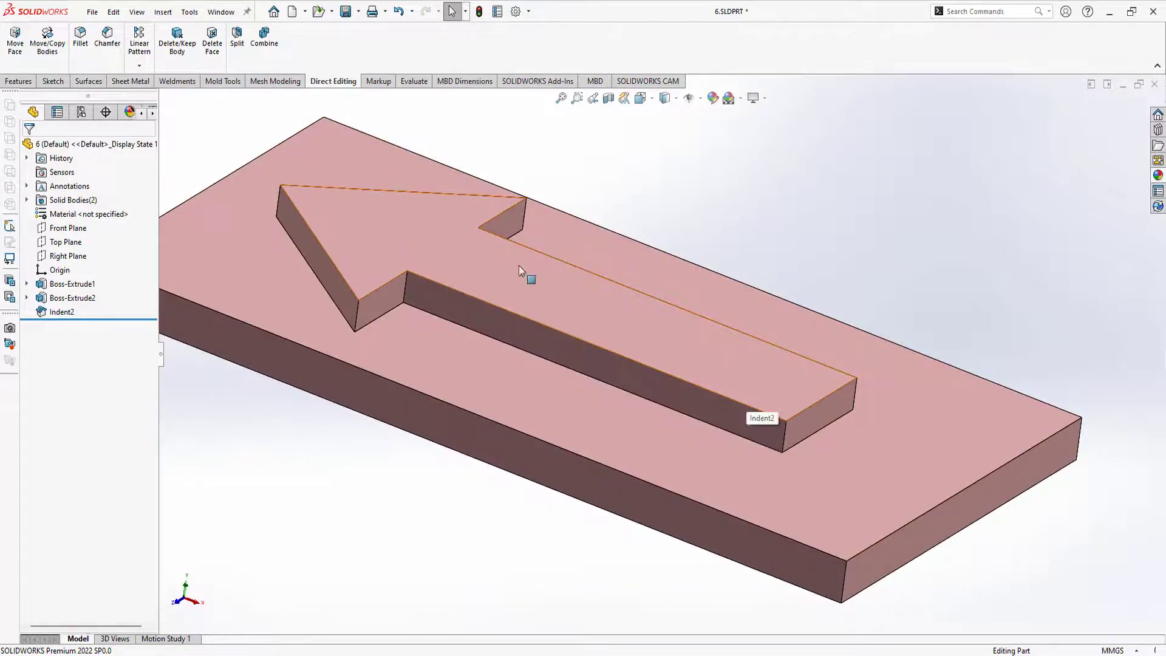
pyautogui.scroll(3, 574, 296)
pyautogui.moveTo(573, 296)
pyautogui.mouseDown(button='middle')
pyautogui.moveTo(627, 208)
pyautogui.moveTo(648, 208)
pyautogui.mouseUp(button='middle')
pyautogui.scroll(-3, 528, 367)
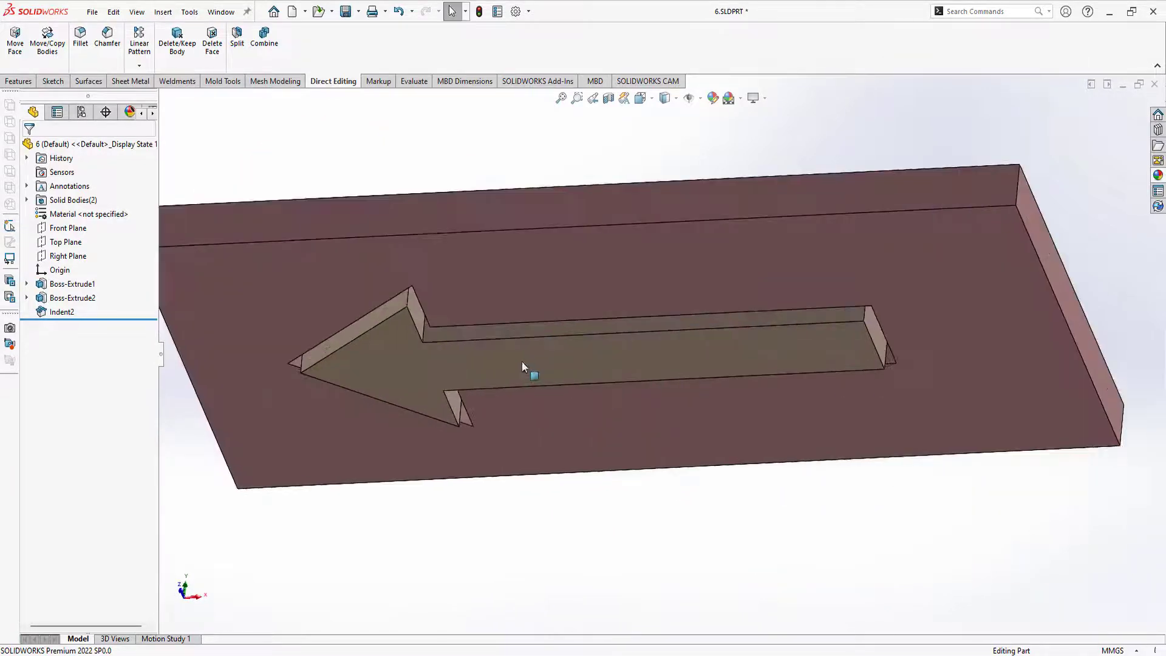
pyautogui.scroll(-3, 528, 367)
pyautogui.moveTo(529, 367)
pyautogui.mouseDown(button='middle')
pyautogui.moveTo(502, 482)
pyautogui.moveTo(508, 450)
pyautogui.mouseUp(button='middle')
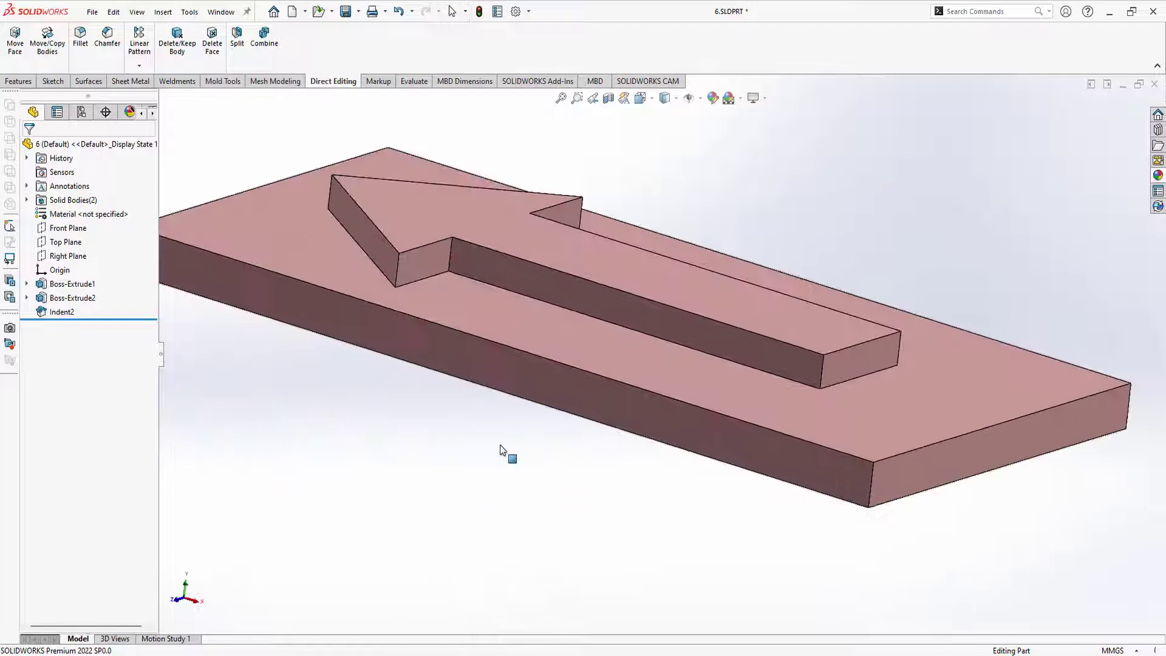
# Inspect a cross-section of the indented plate using Section View
pyautogui.click(608, 98)
pyautogui.moveTo(599, 152); pyautogui.dragTo(625, 206, button='middle')
pyautogui.scroll(-3, 625, 206)
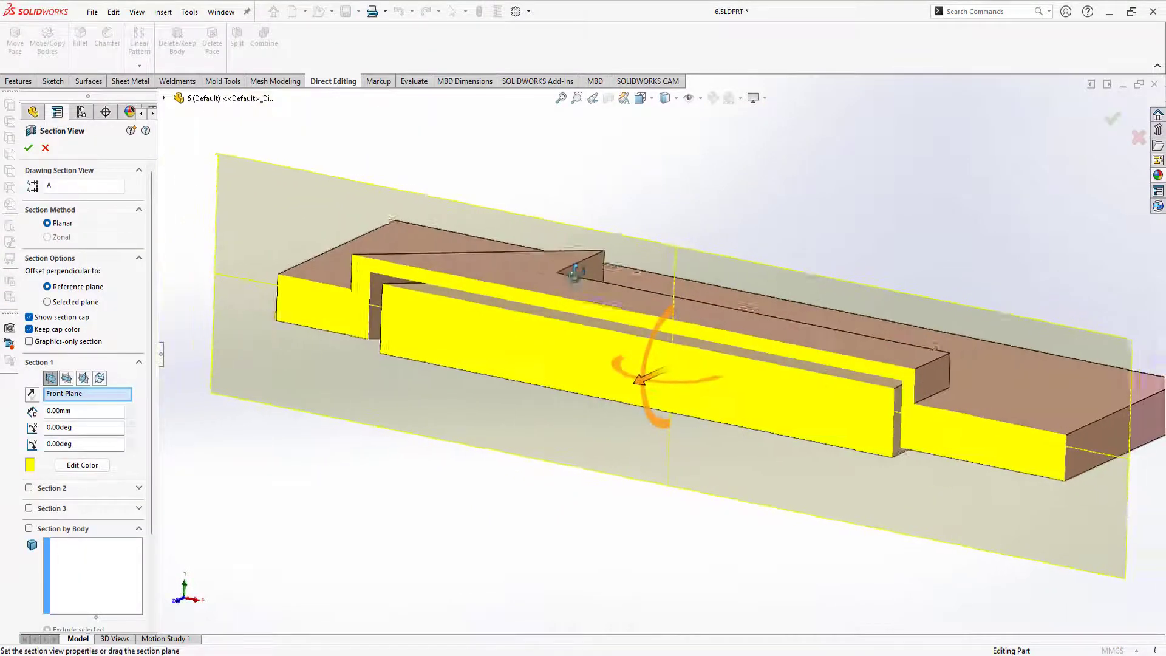
pyautogui.click(29, 148)
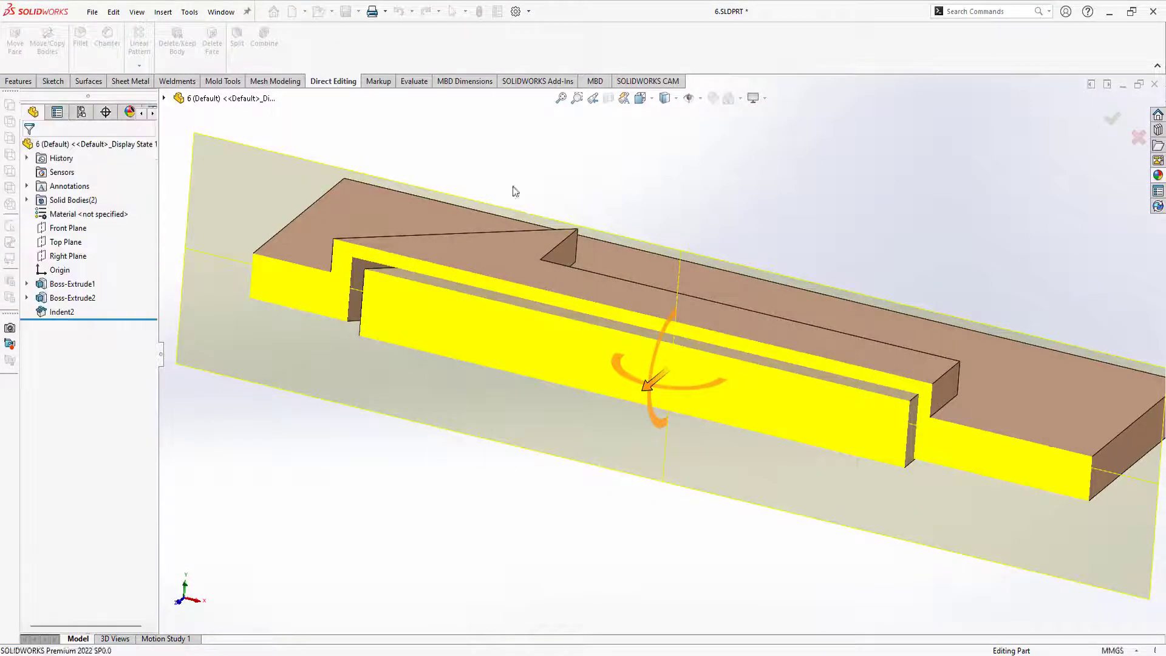
pyautogui.scroll(3, 693, 214)
pyautogui.scroll(2, 674, 268)
pyautogui.scroll(-2, 692, 370)
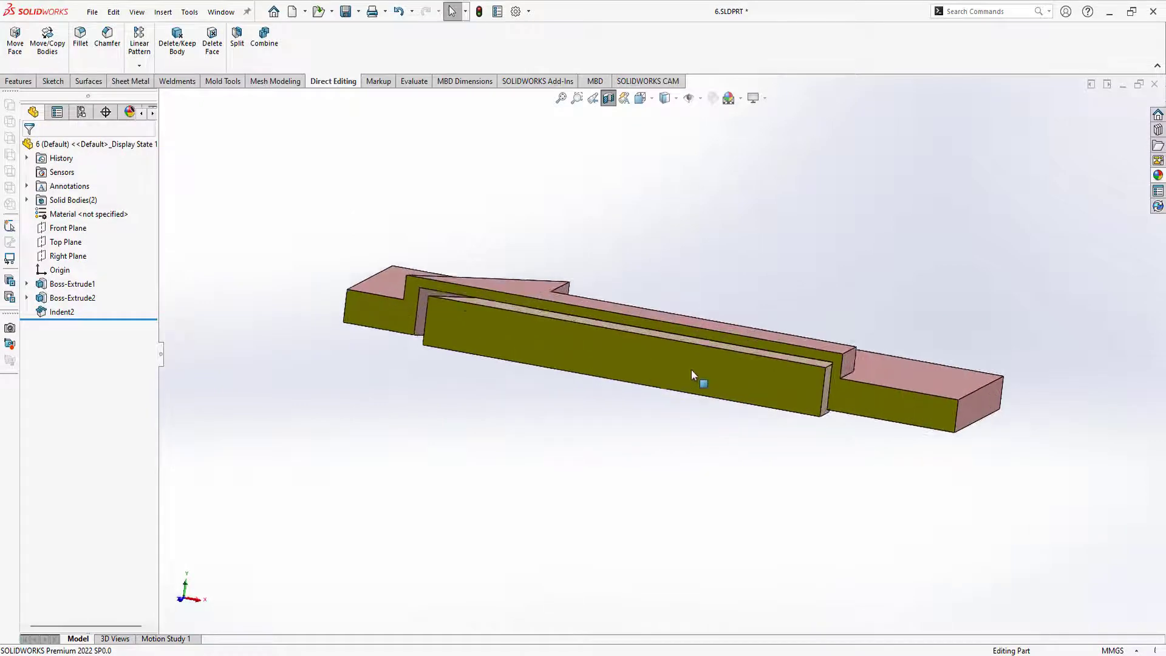
pyautogui.scroll(-3, 637, 346)
# Turn the section view off so the whole plate is shown again
pyautogui.moveTo(637, 346)
pyautogui.mouseDown(button='middle')
pyautogui.moveTo(530, 294)
pyautogui.moveTo(607, 364)
pyautogui.mouseUp(button='middle')
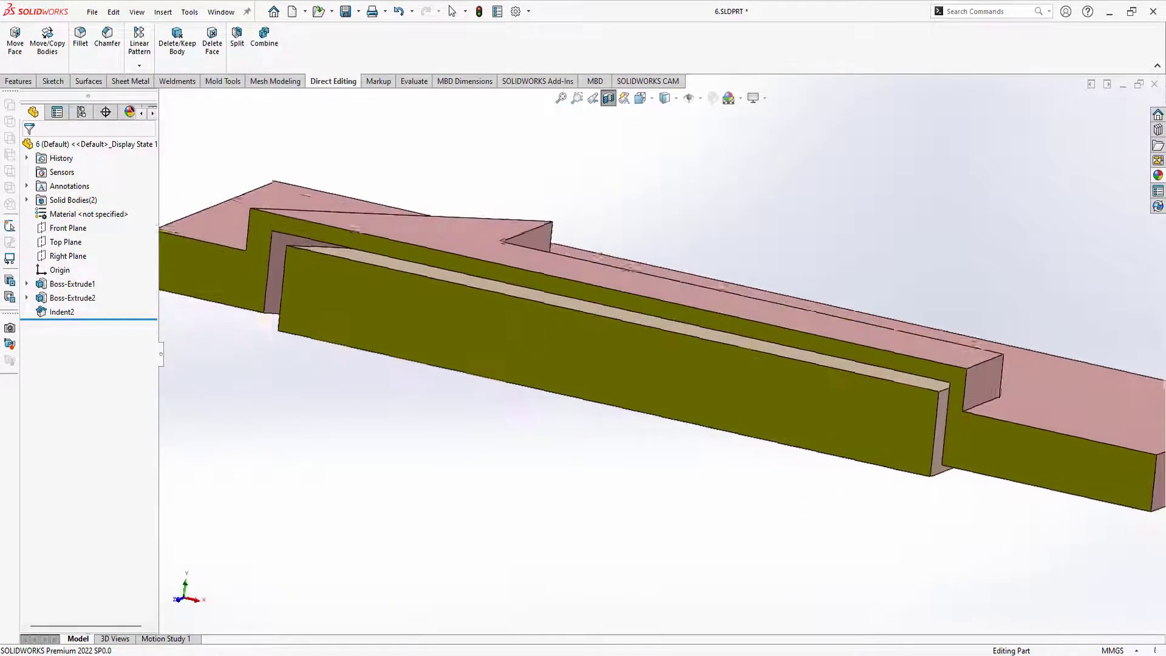
pyautogui.scroll(3, 738, 485)
pyautogui.scroll(2, 738, 485)
pyautogui.scroll(-3, 606, 260)
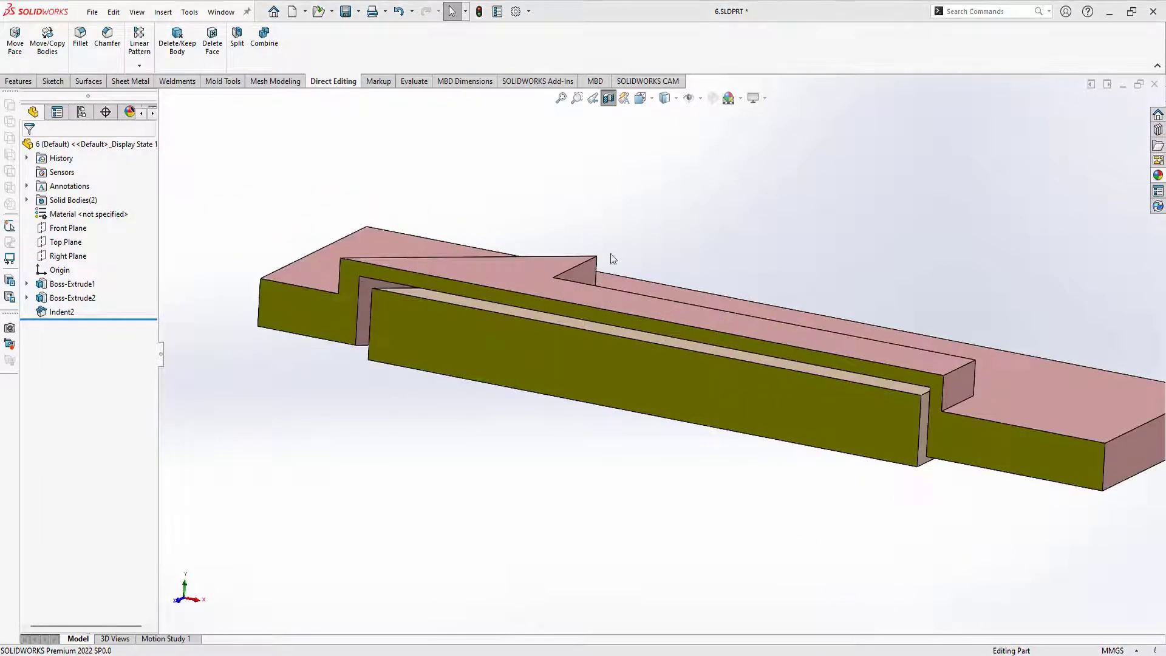
pyautogui.click(607, 98)
pyautogui.scroll(3, 516, 364)
# Hide the arrow tool body and orbit to view the plate's arrow-shaped recess
pyautogui.moveTo(519, 411); pyautogui.dragTo(581, 301, button='middle')
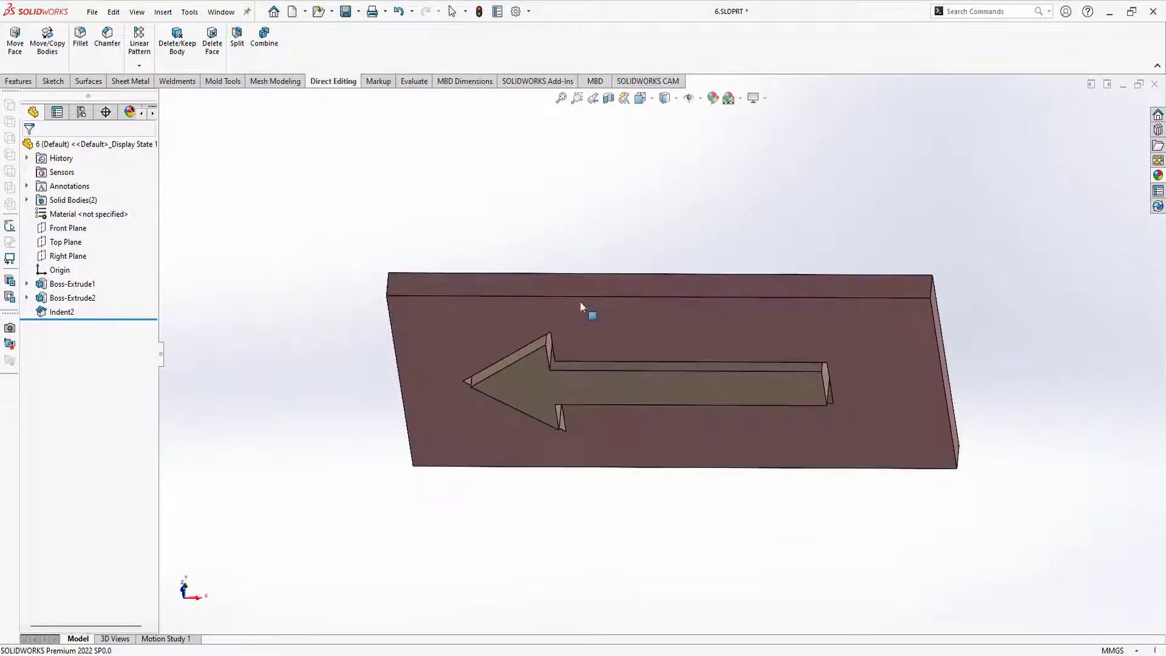
pyautogui.rightClick(544, 387)
pyautogui.click(584, 362)
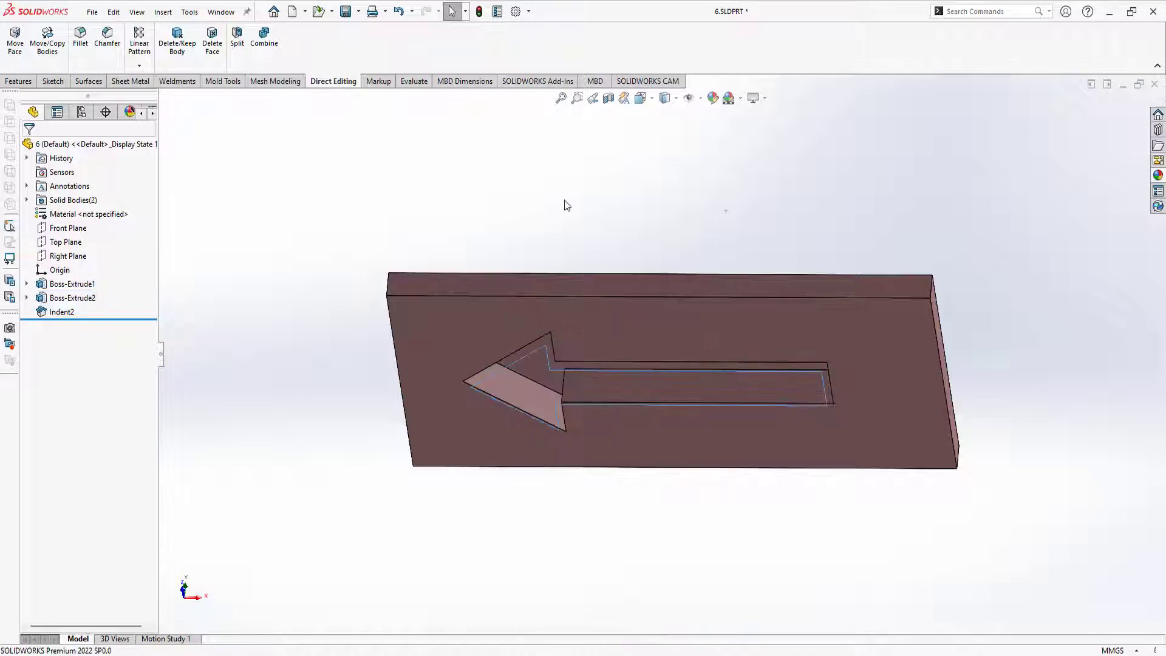
pyautogui.moveTo(563, 199)
pyautogui.mouseDown(button='middle')
pyautogui.moveTo(603, 312)
pyautogui.moveTo(619, 255)
pyautogui.moveTo(588, 146)
pyautogui.mouseUp(button='middle')
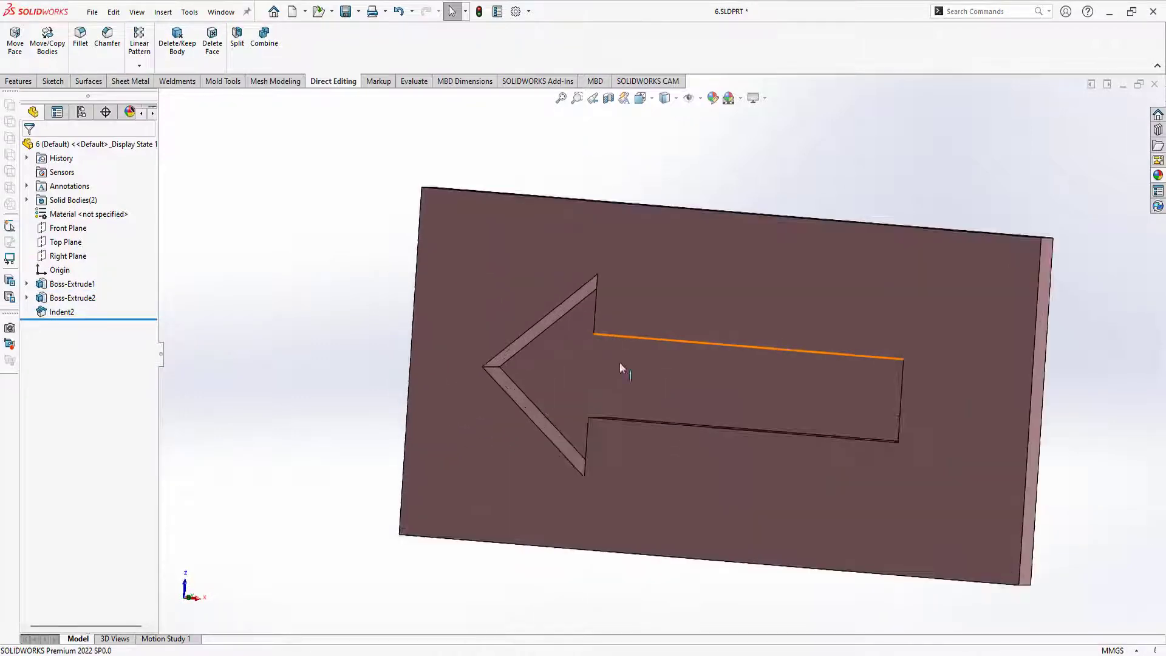
pyautogui.moveTo(620, 364)
pyautogui.mouseDown(button='middle')
pyautogui.moveTo(489, 398)
pyautogui.moveTo(650, 474)
pyautogui.moveTo(690, 450)
pyautogui.moveTo(612, 528)
pyautogui.moveTo(623, 493)
pyautogui.moveTo(723, 468)
pyautogui.moveTo(804, 404)
pyautogui.moveTo(624, 325)
pyautogui.moveTo(631, 378)
pyautogui.moveTo(581, 282)
pyautogui.mouseUp(button='middle')
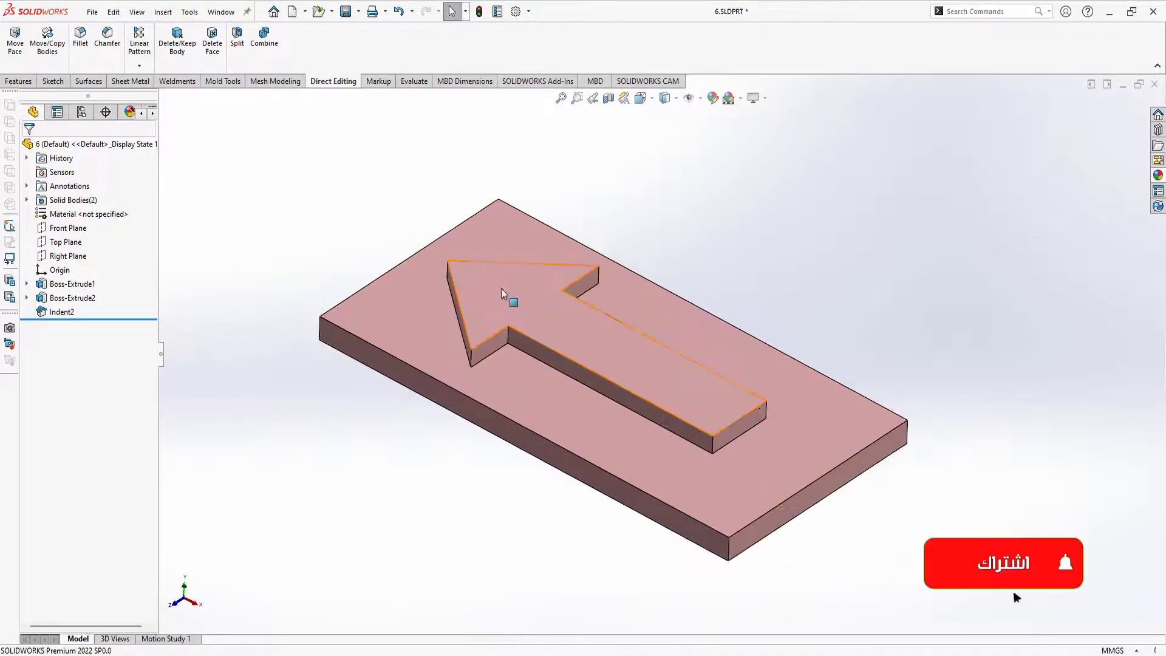
pyautogui.keyDown('ctrl'); pyautogui.moveTo(504, 291); pyautogui.dragTo(563, 330, button='middle'); pyautogui.keyUp('ctrl')
pyautogui.scroll(2, 726, 405)
pyautogui.scroll(-2, 726, 406)
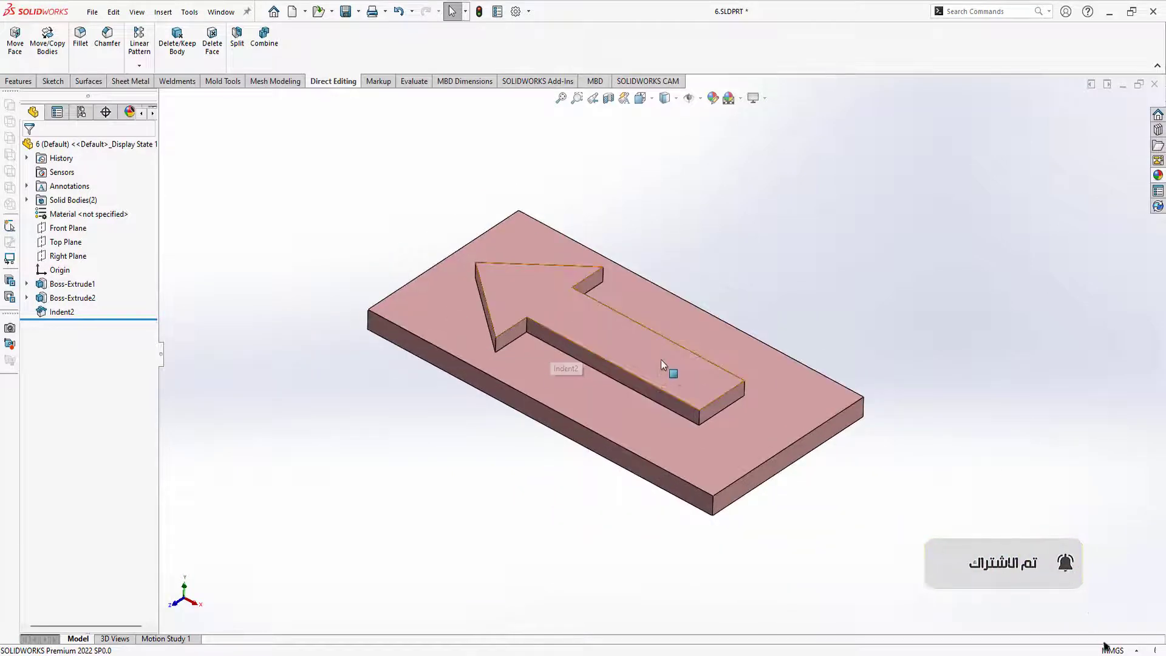
pyautogui.scroll(-2, 706, 367)
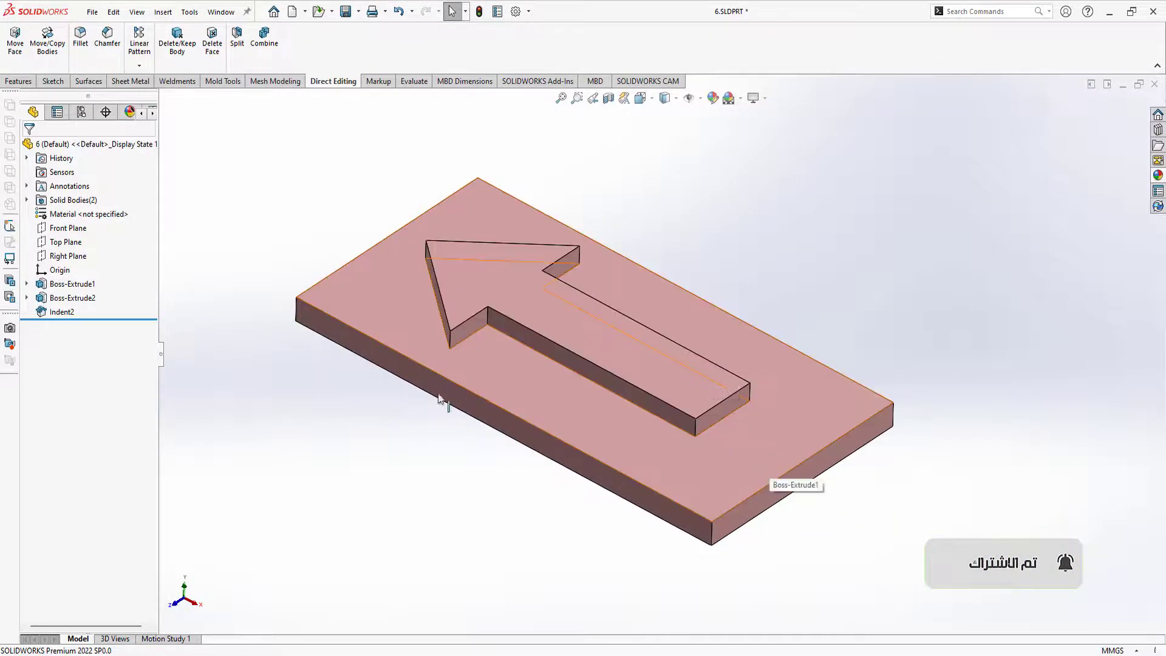
# Reopen Indent2 with Edit Feature from the FeatureManager tree
pyautogui.rightClick(74, 284)
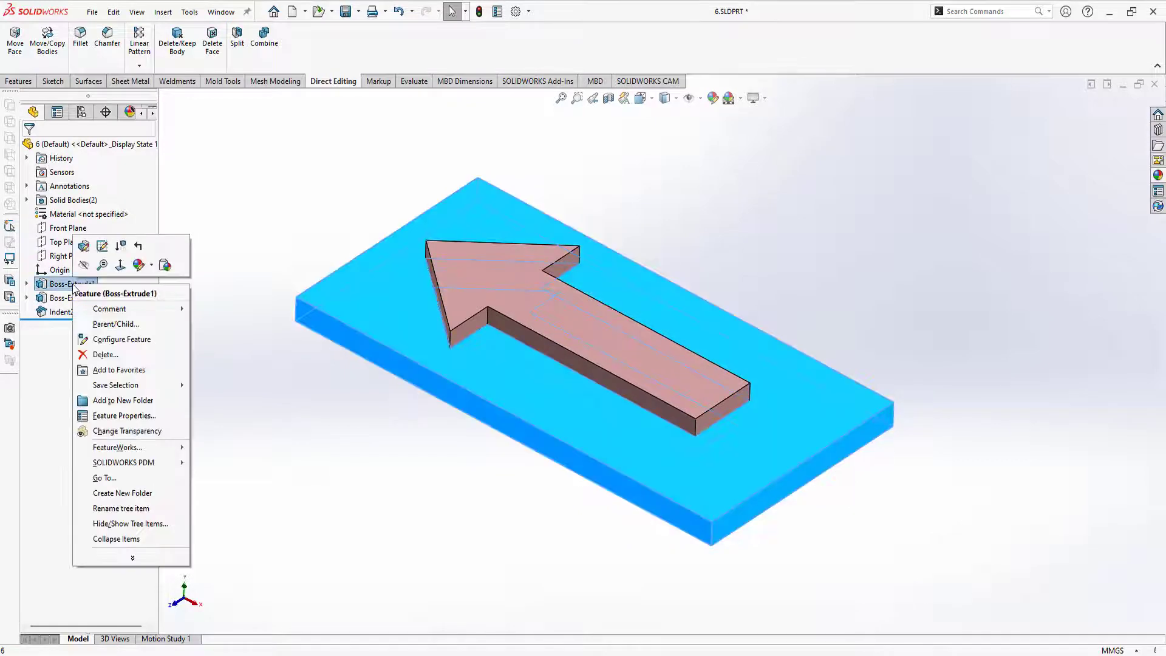
pyautogui.click(245, 326)
pyautogui.rightClick(73, 298)
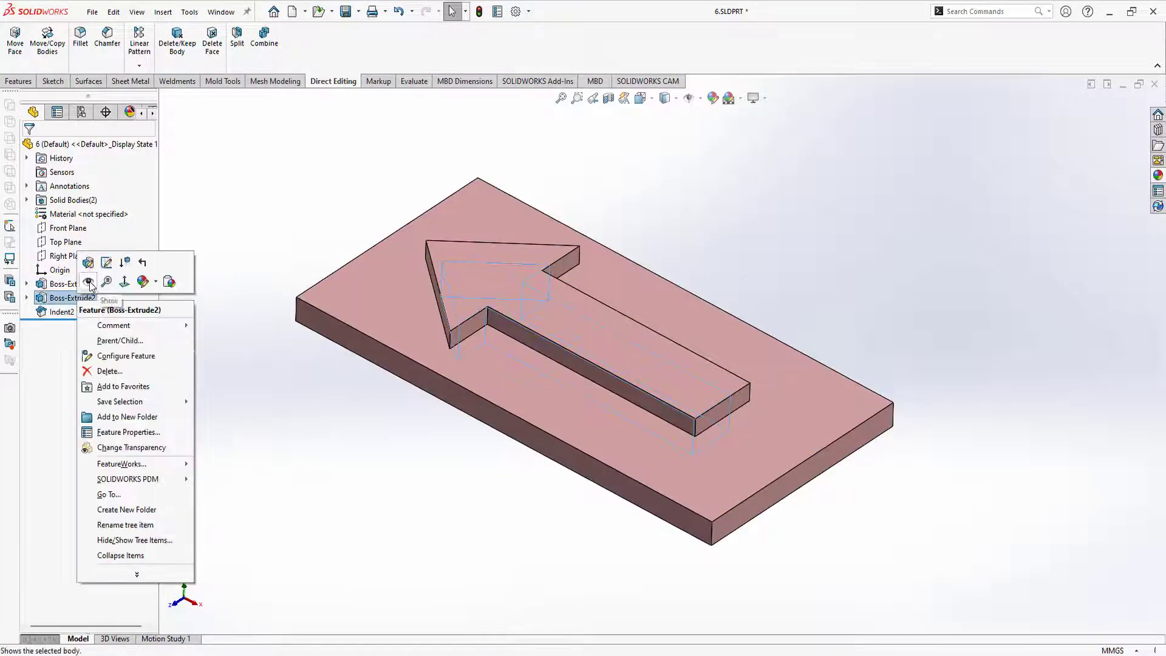
pyautogui.press('Escape')
pyautogui.click(267, 210)
pyautogui.rightClick(61, 311)
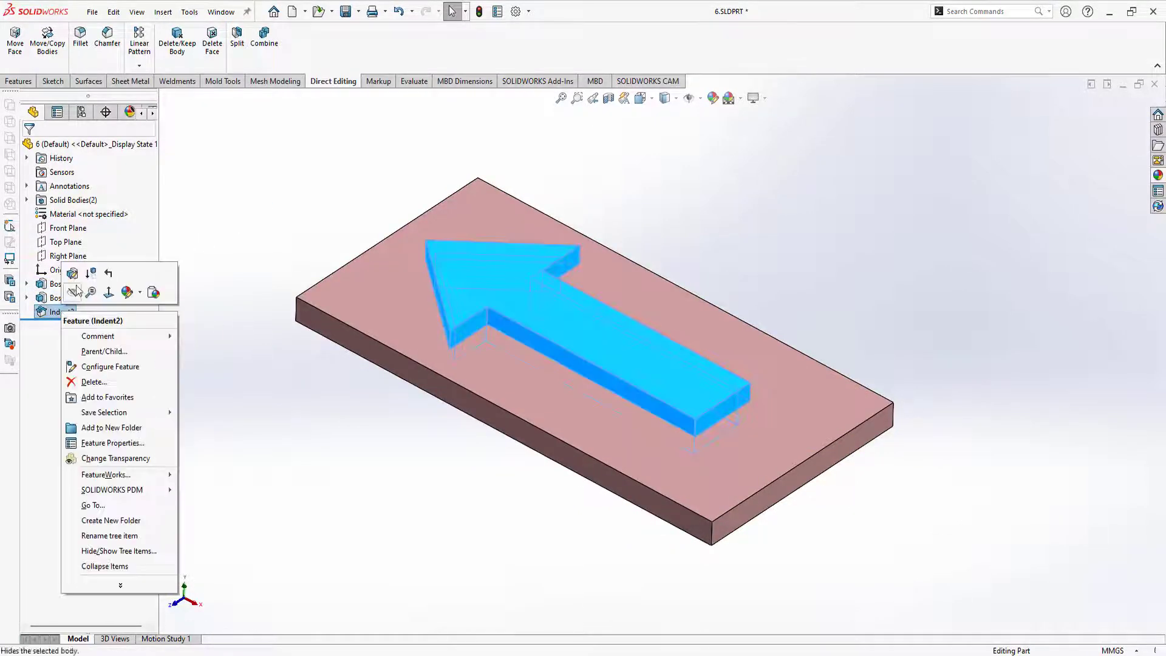
pyautogui.click(84, 278)
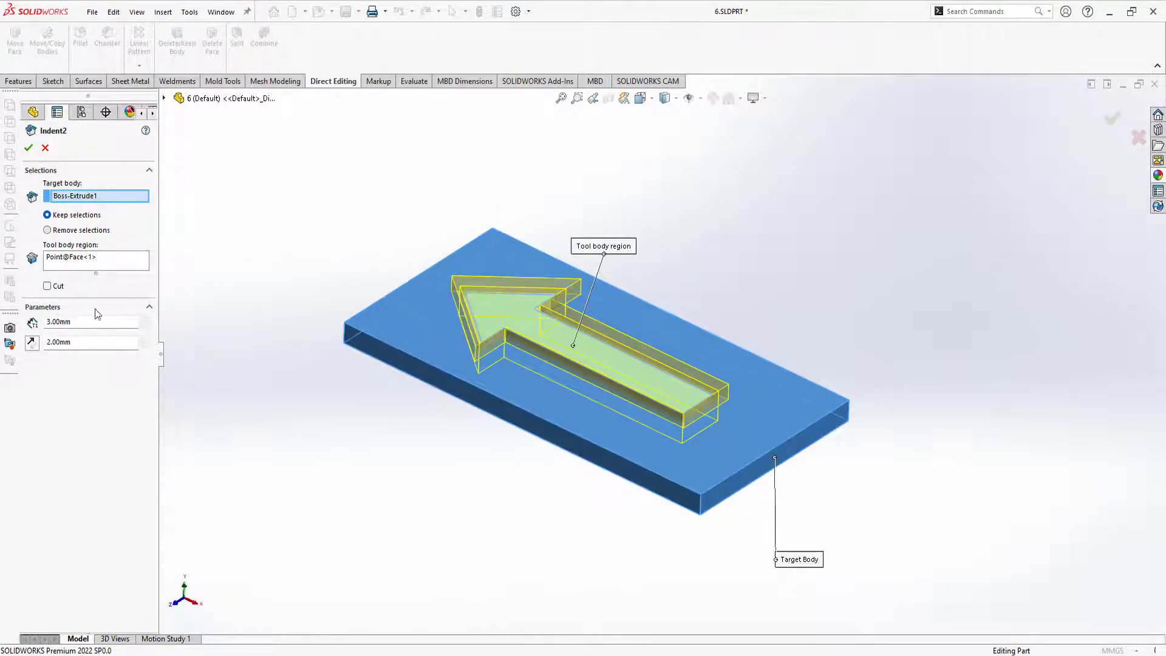
# Switch Indent2 to Remove selections for the arrow region and accept the edit
pyautogui.click(47, 230)
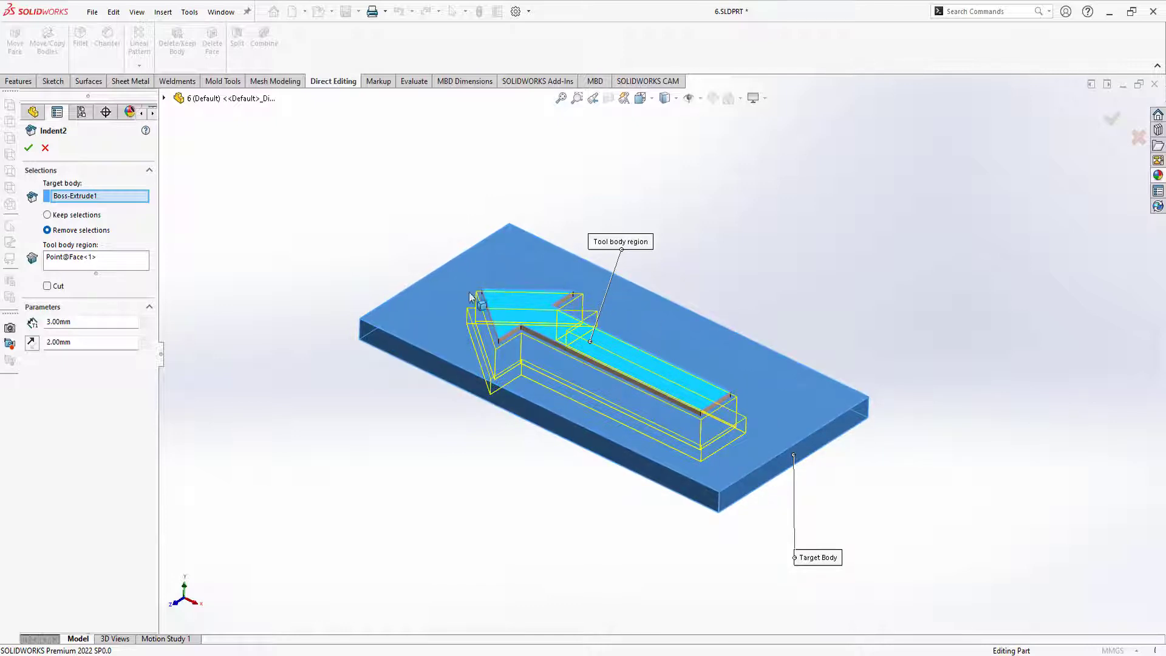
pyautogui.click(29, 150)
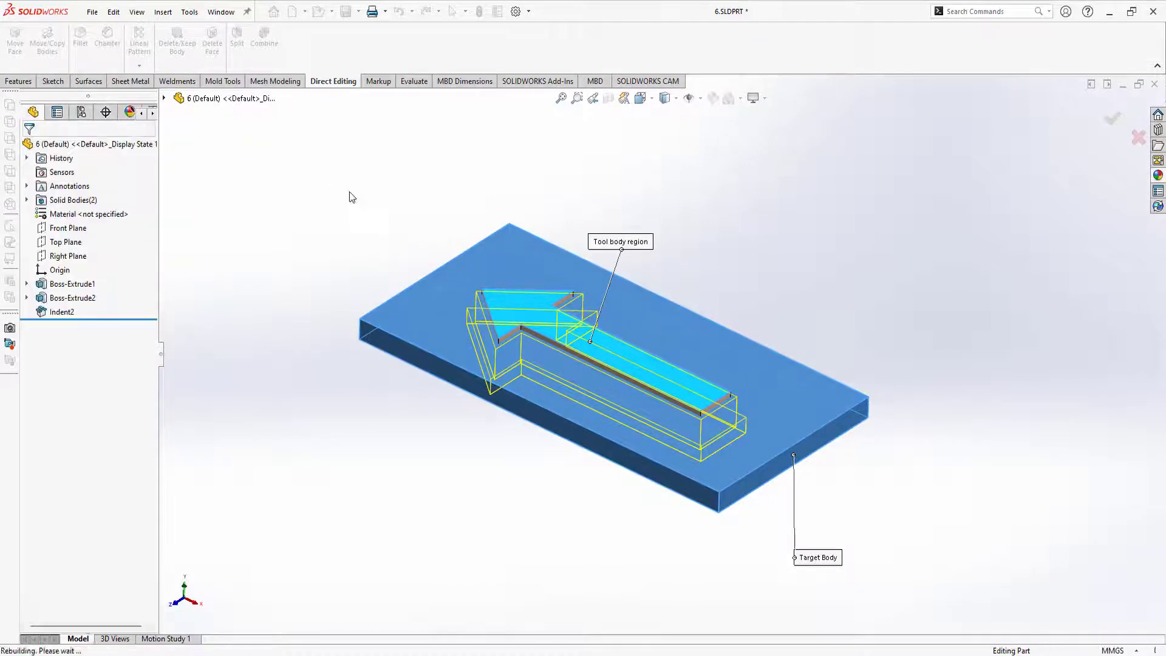
pyautogui.press('f')
pyautogui.moveTo(541, 271); pyautogui.dragTo(587, 389, button='middle')
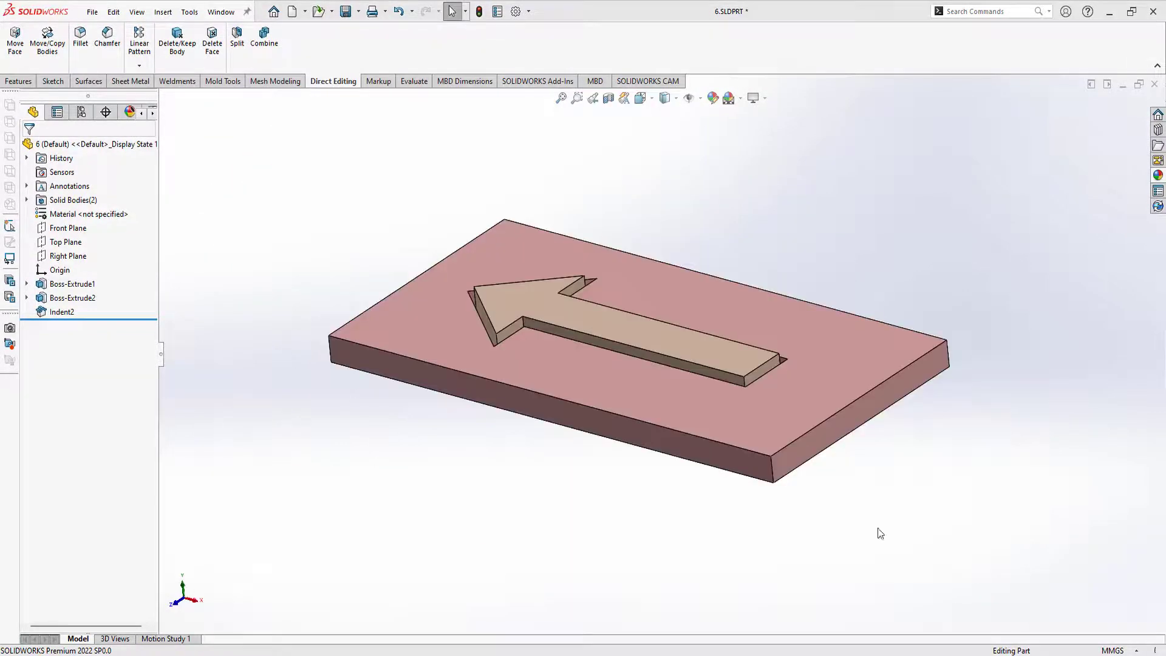
pyautogui.moveTo(879, 533)
pyautogui.mouseDown(button='middle')
pyautogui.moveTo(629, 354)
pyautogui.moveTo(630, 403)
pyautogui.mouseUp(button='middle')
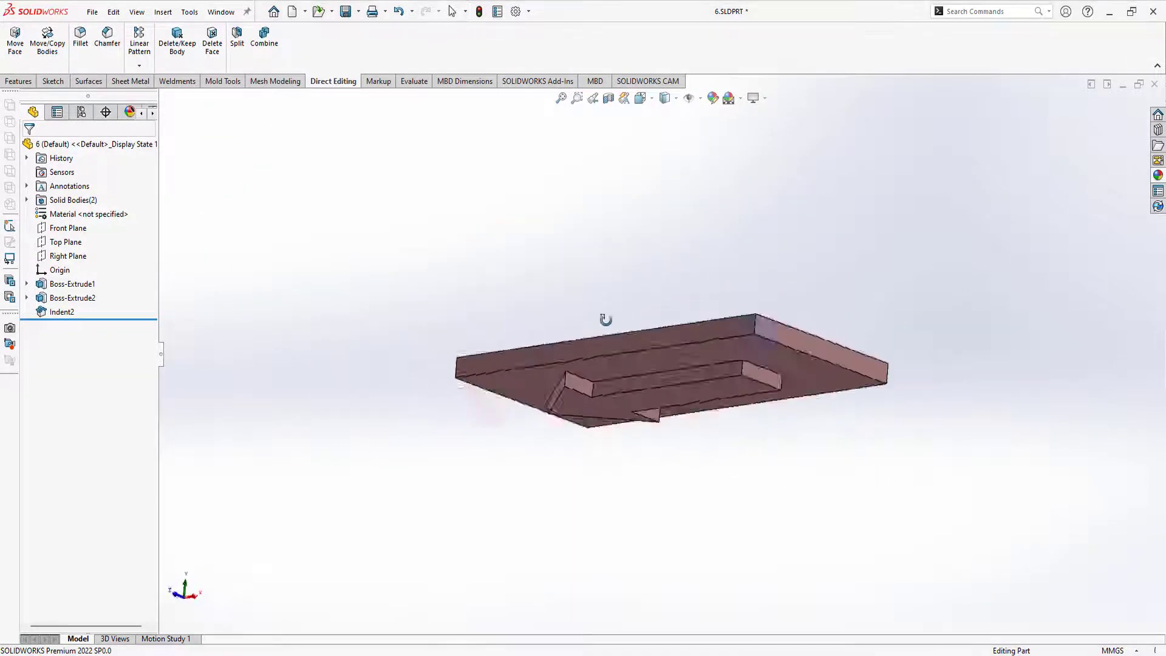
pyautogui.scroll(-5, 573, 330)
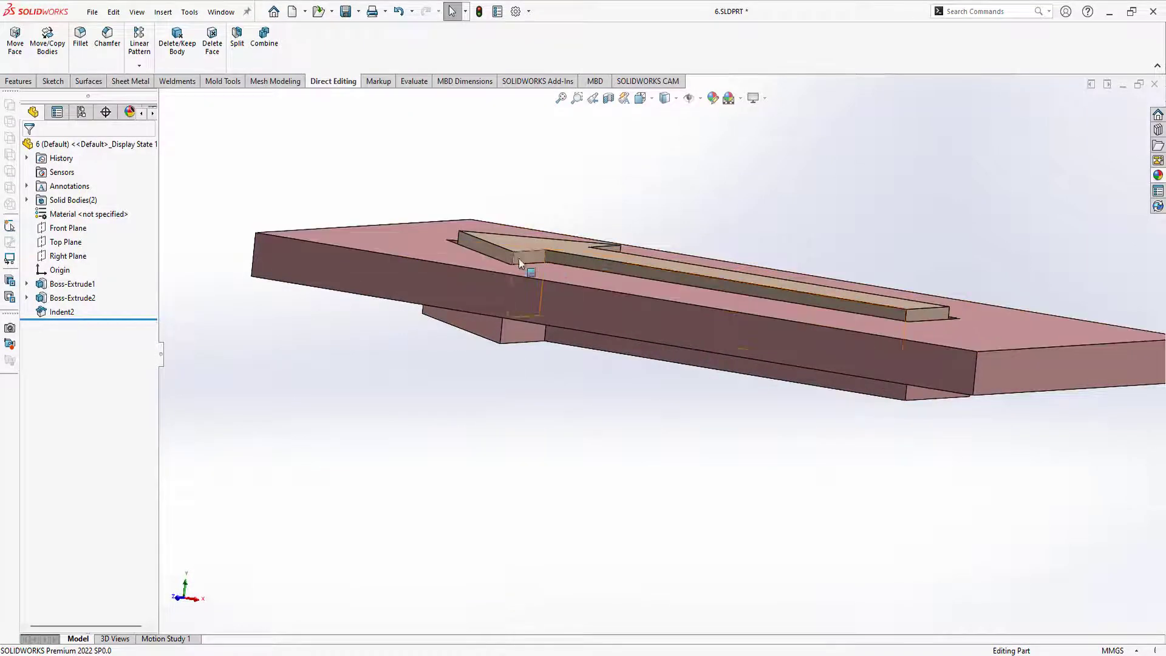
pyautogui.moveTo(520, 260); pyautogui.dragTo(481, 323, button='middle')
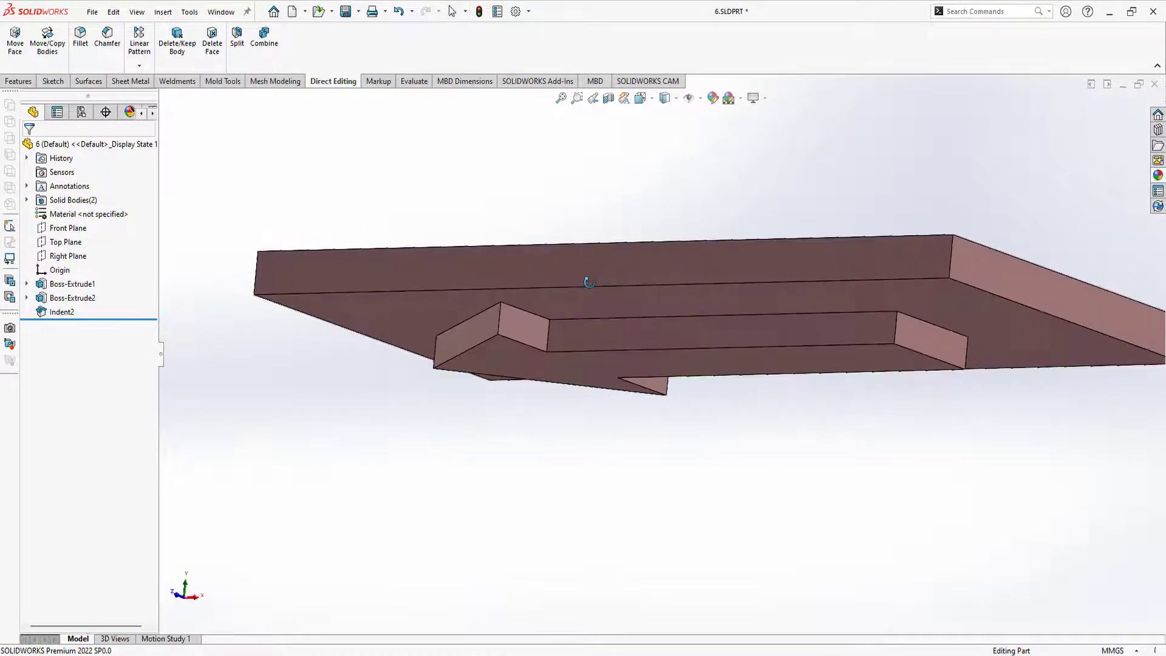
pyautogui.moveTo(666, 370); pyautogui.dragTo(702, 452, button='middle')
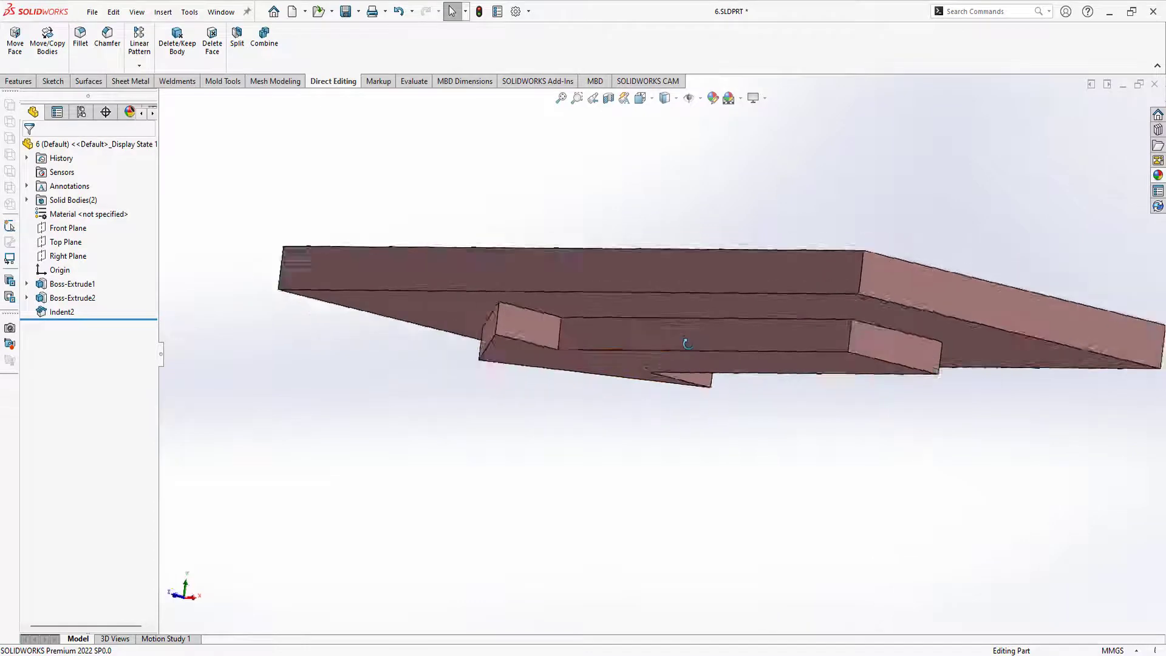
pyautogui.scroll(3, 694, 266)
pyautogui.scroll(-2, 629, 322)
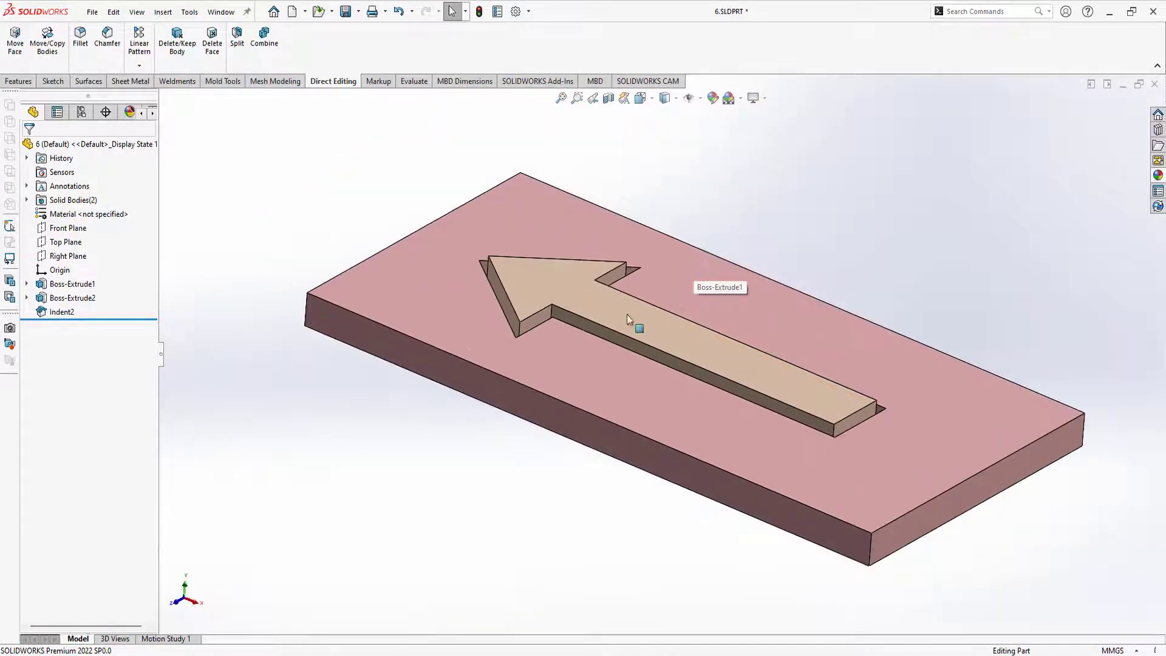
# Edit Indent2 to enable Cut, pocketing the arrow shape into the plate's top
pyautogui.click(60, 313)
pyautogui.click(123, 291)
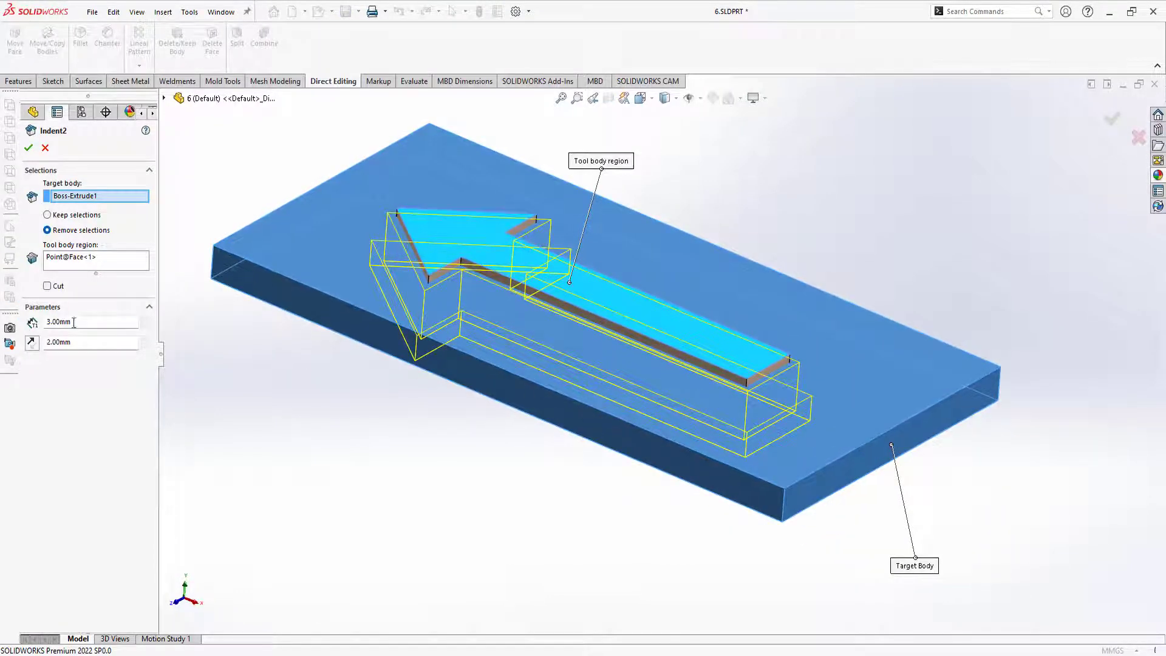
pyautogui.click(46, 285)
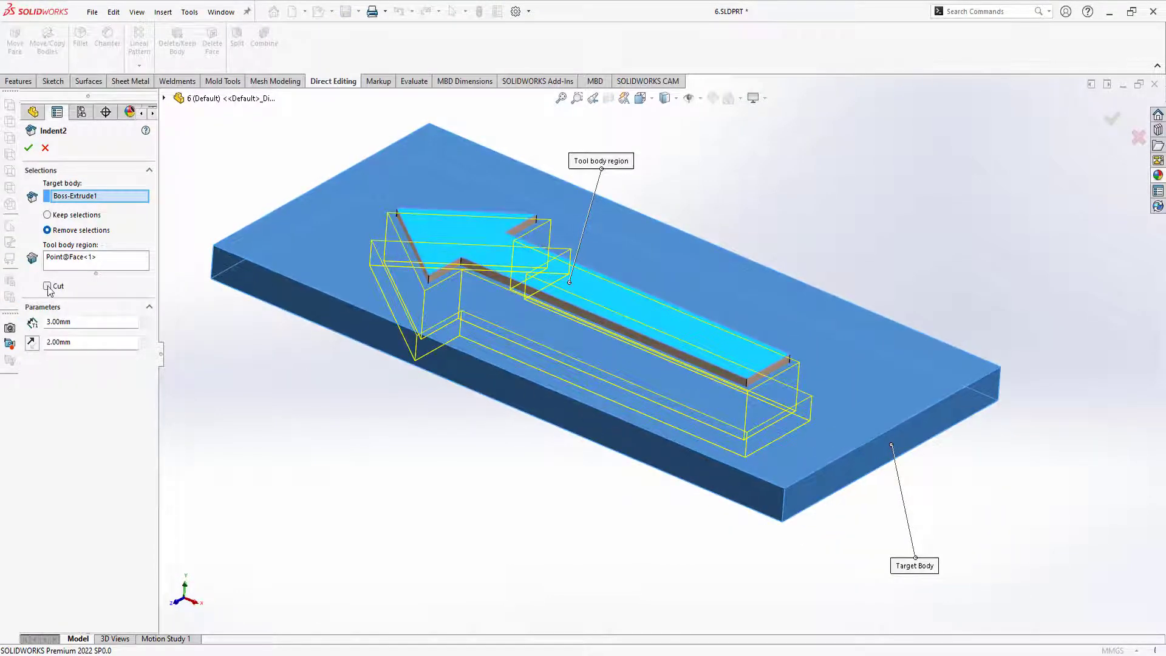
pyautogui.click(28, 148)
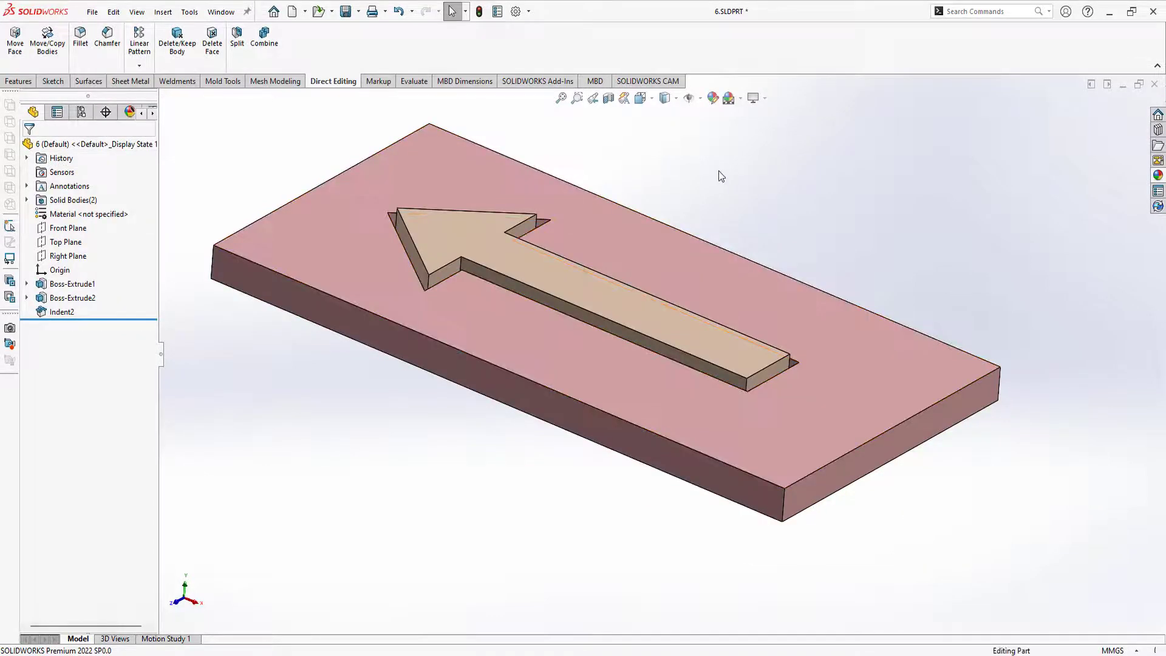
pyautogui.moveTo(720, 177)
pyautogui.mouseDown(button='middle')
pyautogui.moveTo(593, 391)
pyautogui.moveTo(567, 229)
pyautogui.moveTo(567, 359)
pyautogui.moveTo(544, 229)
pyautogui.moveTo(573, 172)
pyautogui.moveTo(549, 182)
pyautogui.mouseUp(button='middle')
pyautogui.scroll(3, 619, 296)
pyautogui.moveTo(619, 296)
pyautogui.mouseDown(button='middle')
pyautogui.moveTo(625, 218)
pyautogui.moveTo(707, 333)
pyautogui.mouseUp(button='middle')
pyautogui.scroll(-2, 698, 334)
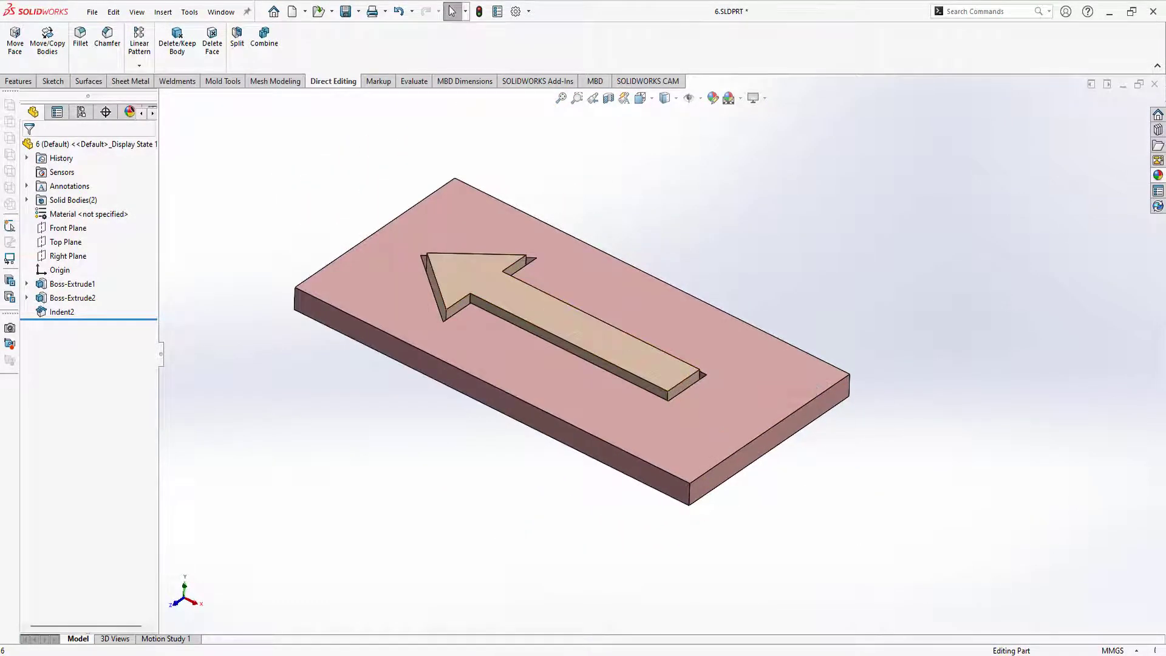
pyautogui.moveTo(652, 376)
pyautogui.mouseDown(button='middle')
pyautogui.moveTo(721, 378)
pyautogui.moveTo(702, 333)
pyautogui.moveTo(695, 405)
pyautogui.moveTo(723, 364)
pyautogui.moveTo(723, 320)
pyautogui.moveTo(672, 421)
pyautogui.moveTo(739, 456)
pyautogui.moveTo(690, 486)
pyautogui.moveTo(695, 292)
pyautogui.mouseUp(button='middle')
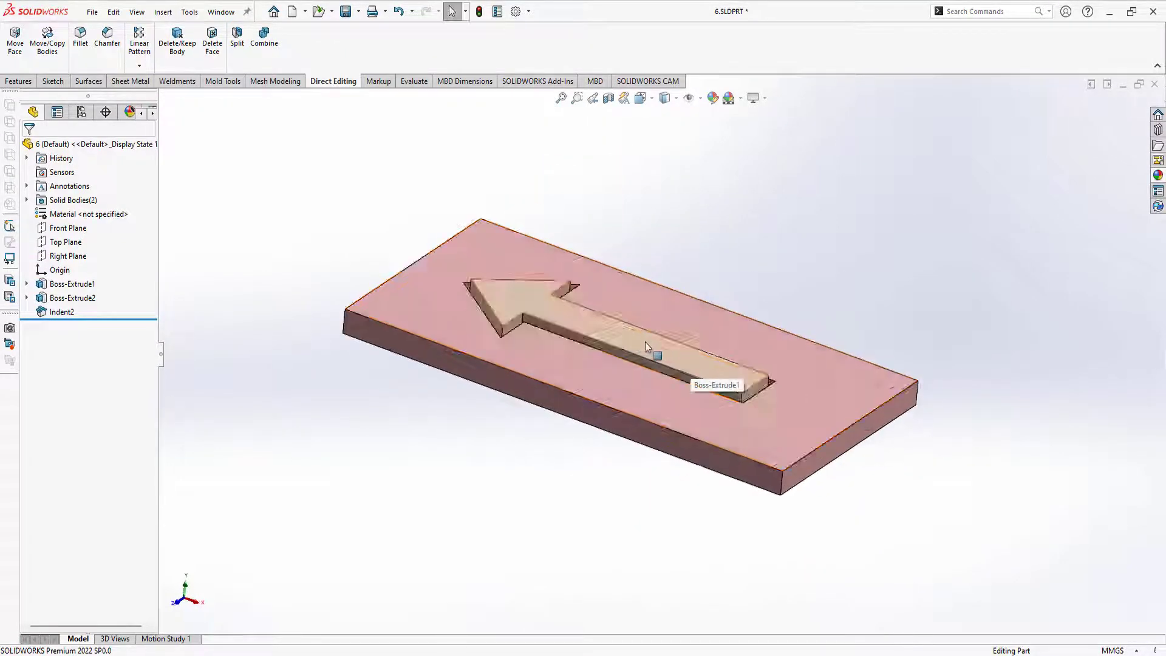
pyautogui.moveTo(650, 346); pyautogui.dragTo(635, 340, button='middle')
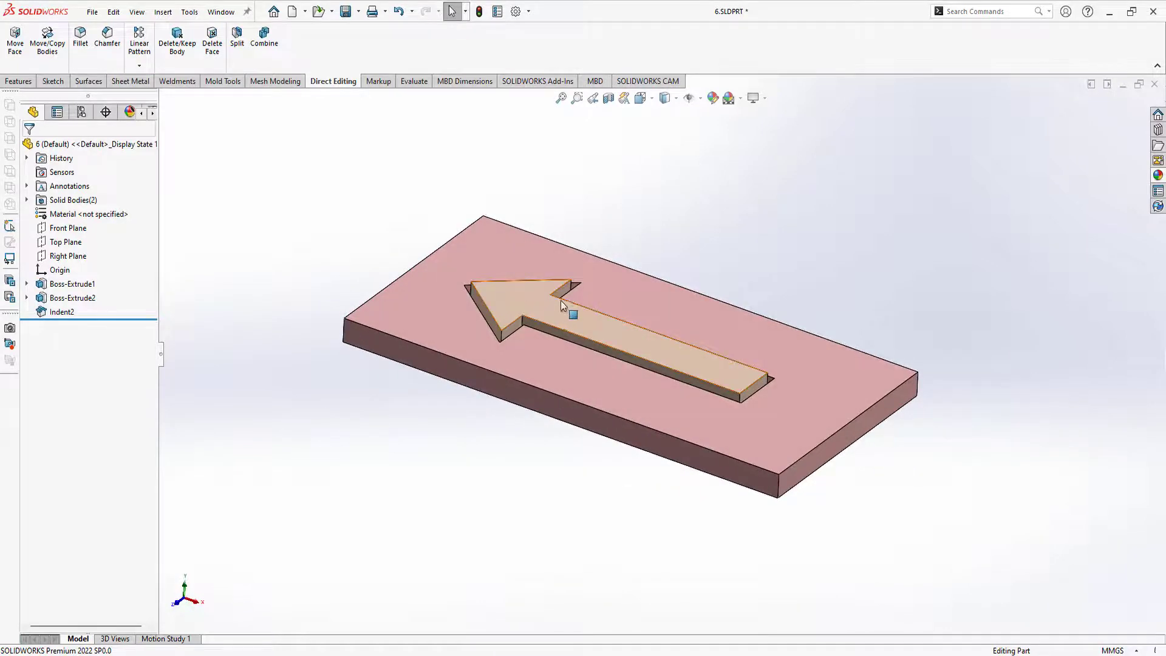
pyautogui.moveTo(559, 300)
pyautogui.mouseDown(button='middle')
pyautogui.moveTo(567, 442)
pyautogui.moveTo(589, 425)
pyautogui.moveTo(477, 198)
pyautogui.moveTo(621, 378)
pyautogui.moveTo(565, 275)
pyautogui.moveTo(680, 304)
pyautogui.moveTo(662, 369)
pyautogui.moveTo(715, 371)
pyautogui.moveTo(705, 340)
pyautogui.moveTo(607, 294)
pyautogui.moveTo(703, 226)
pyautogui.moveTo(703, 253)
pyautogui.mouseUp(button='middle')
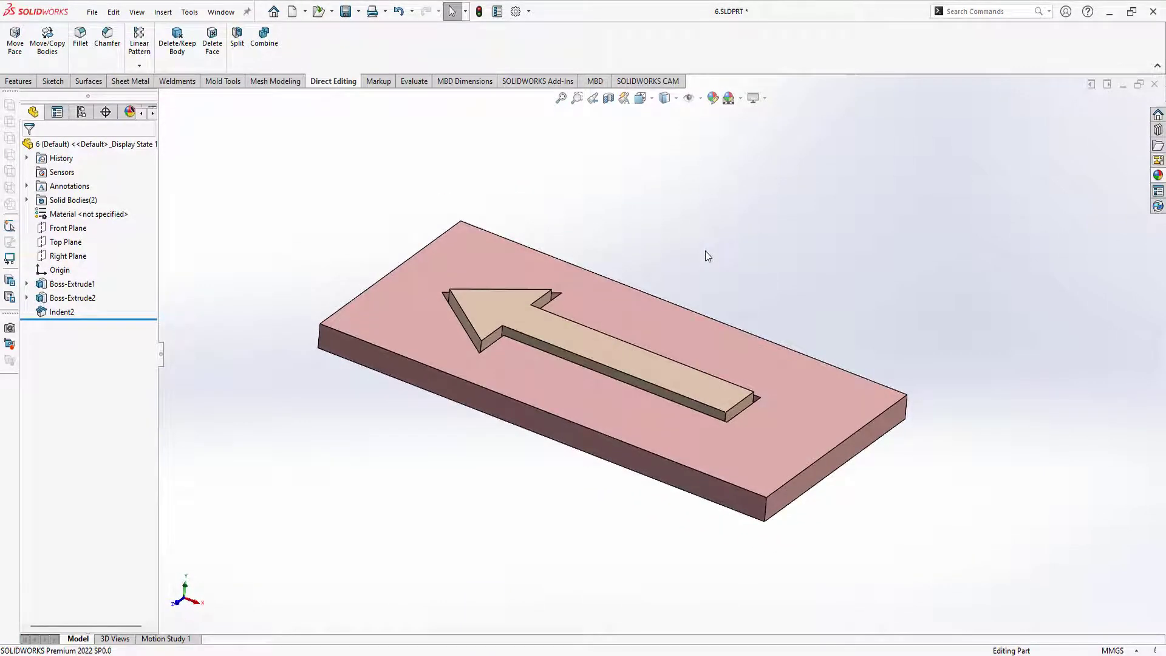